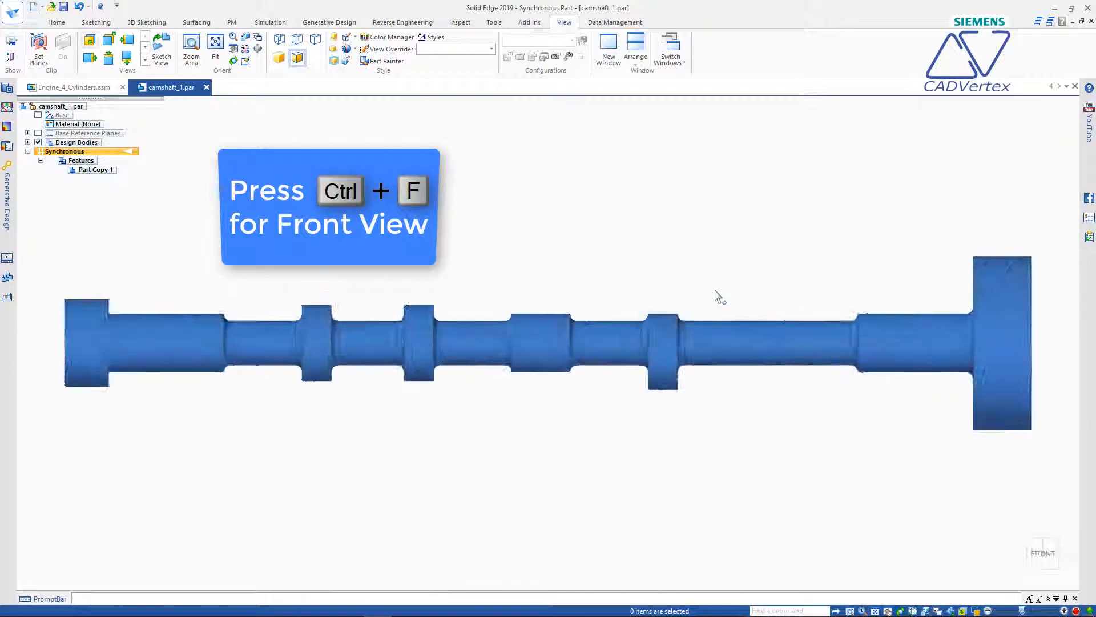
Try copying the cam nearest the small collar along the shaft axis into the gap before the large flange's journal, and undo the copy.
{"action": "scroll", "coordinate": [715, 291], "scroll_direction": "down", "scroll_amount": 1}
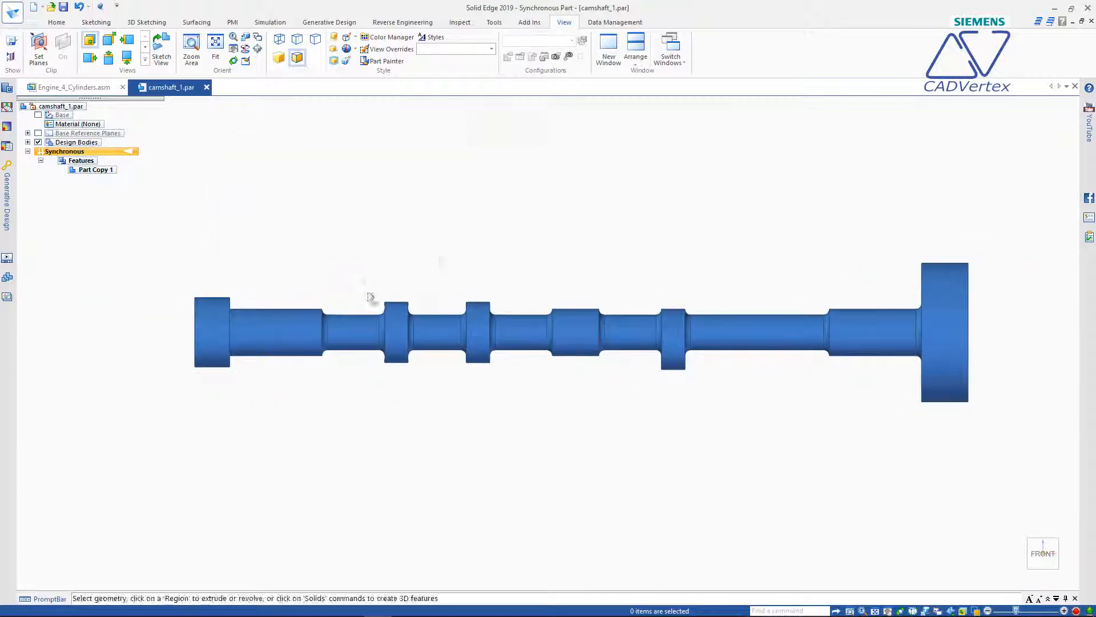
{"action": "left_click_drag", "start_coordinate": [362, 278], "coordinate": [430, 399]}
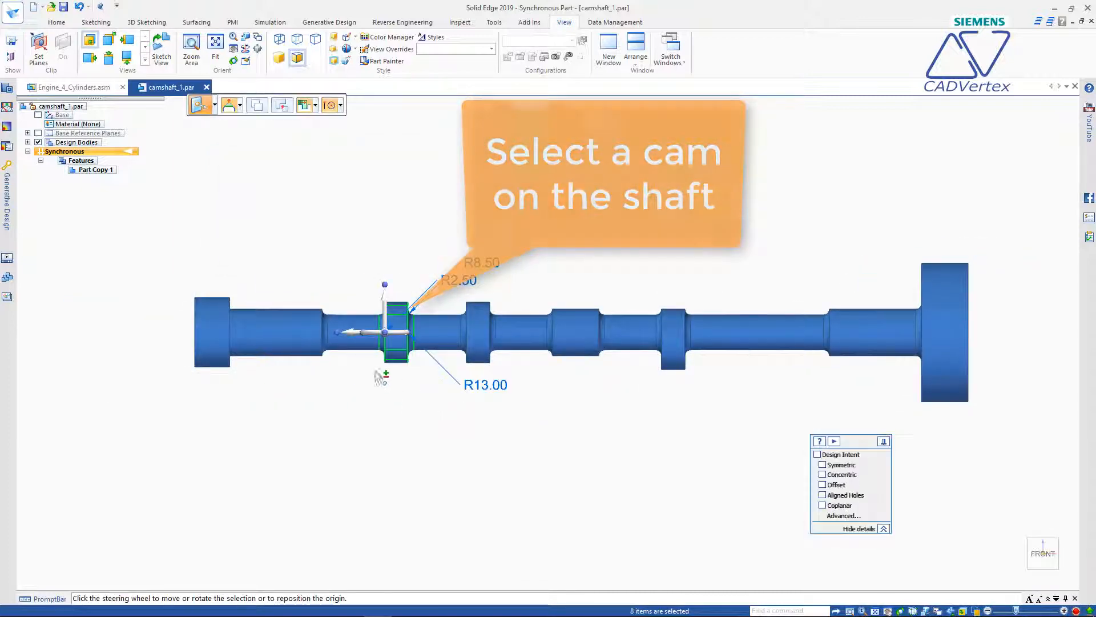
{"action": "left_click", "coordinate": [350, 338], "text": "ctrl"}
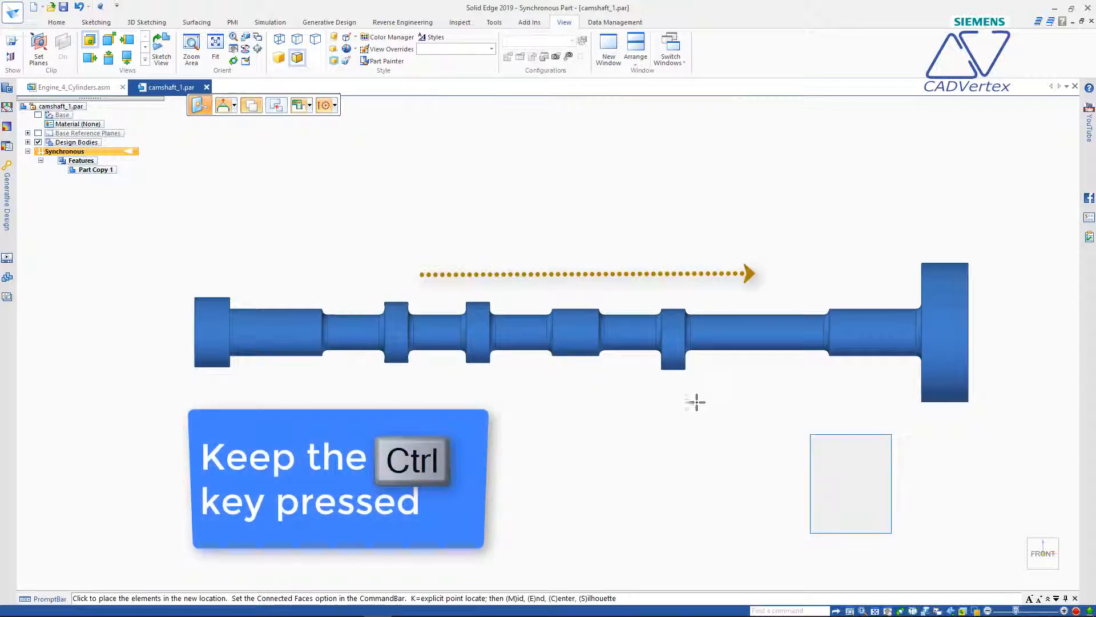
{"action": "left_click", "coordinate": [746, 395]}
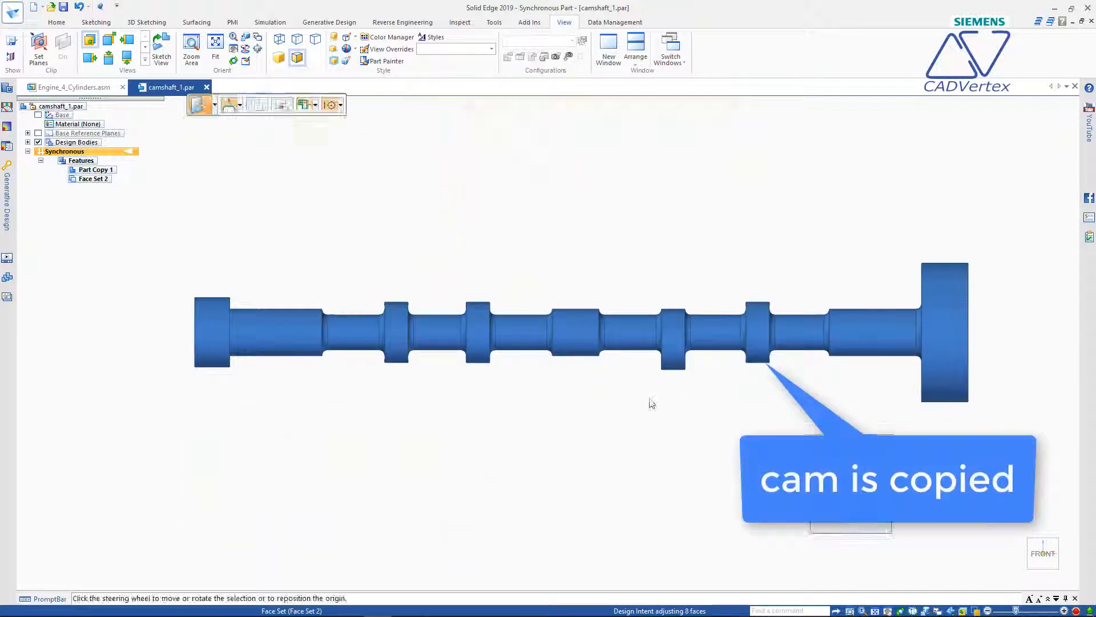
{"action": "key", "text": "ctrl+z"}
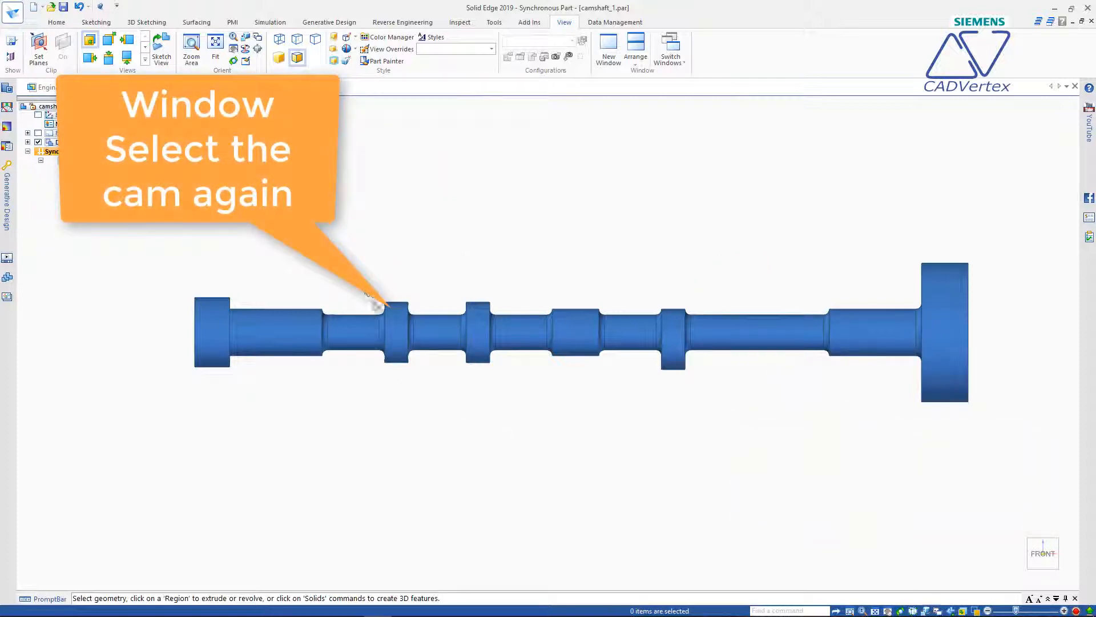
Select the same cam again, place the steering wheel origin at its center and reorient the tool plane perpendicular to the shaft.
{"action": "left_click_drag", "start_coordinate": [436, 384], "coordinate": [436, 384]}
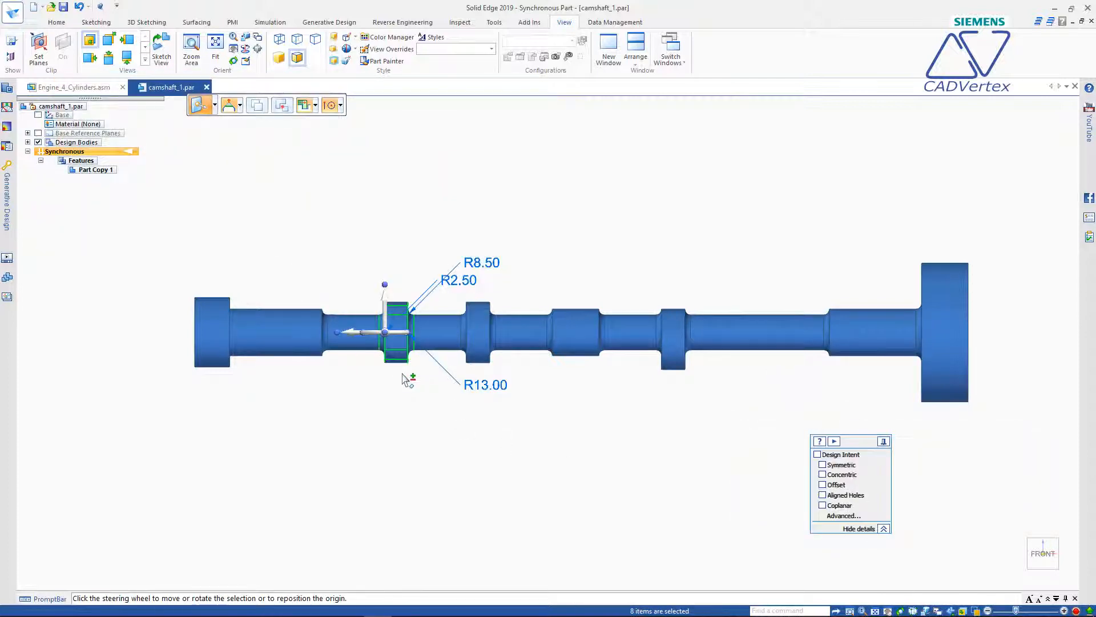
{"action": "middle_click_drag", "start_coordinate": [398, 373], "coordinate": [474, 437]}
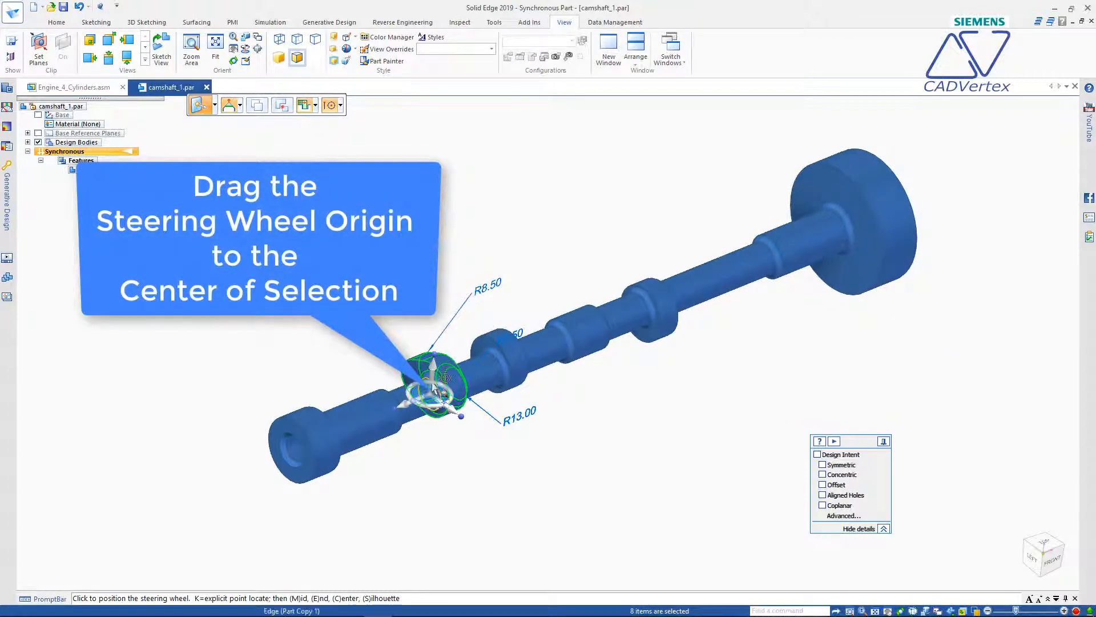
{"action": "left_click", "coordinate": [434, 390]}
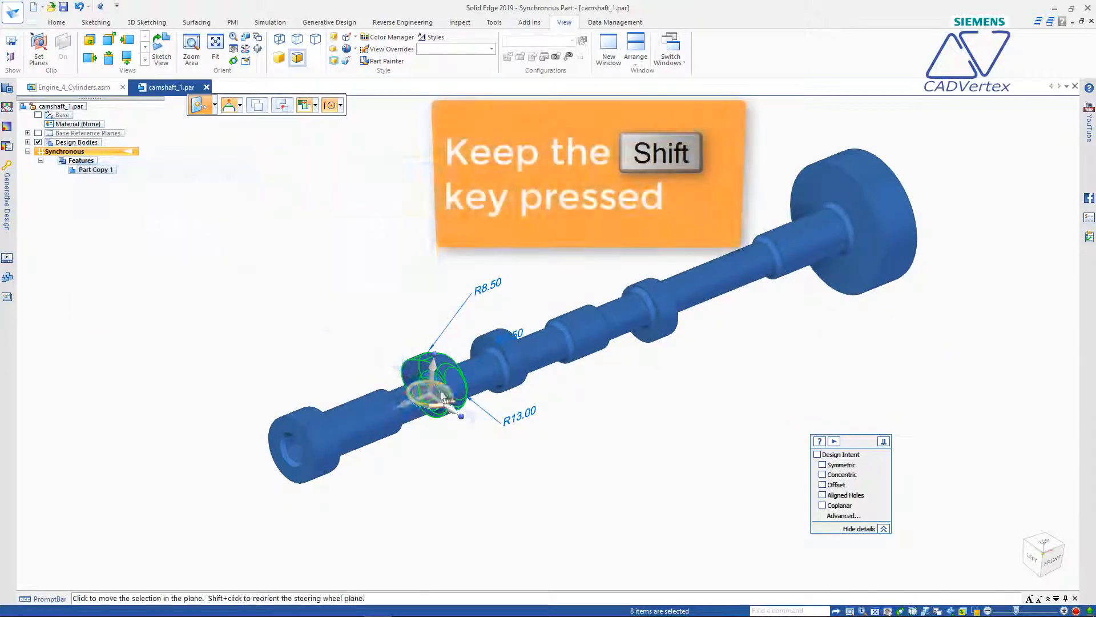
{"action": "left_click", "coordinate": [442, 392], "text": "shift"}
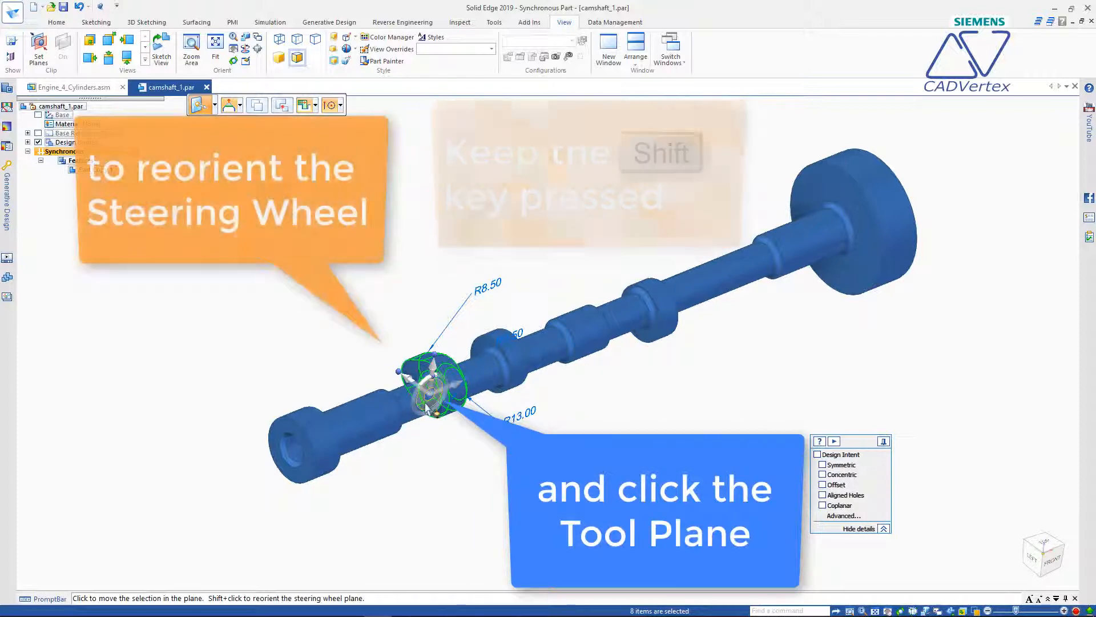
{"action": "left_click", "coordinate": [427, 402], "text": "shift"}
{"action": "left_click", "coordinate": [428, 402], "text": "shift"}
Copy the selected cam and place the duplicate in free space beside the shaft.
{"action": "scroll", "coordinate": [362, 312], "scroll_direction": "down", "scroll_amount": 1}
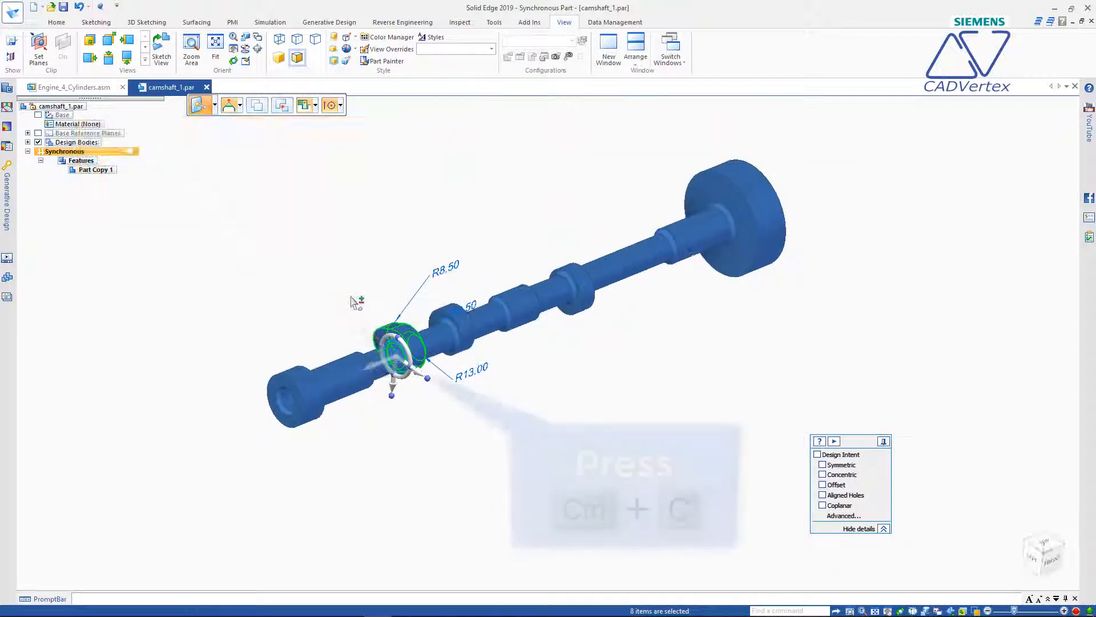
{"action": "key", "text": "ctrl+c"}
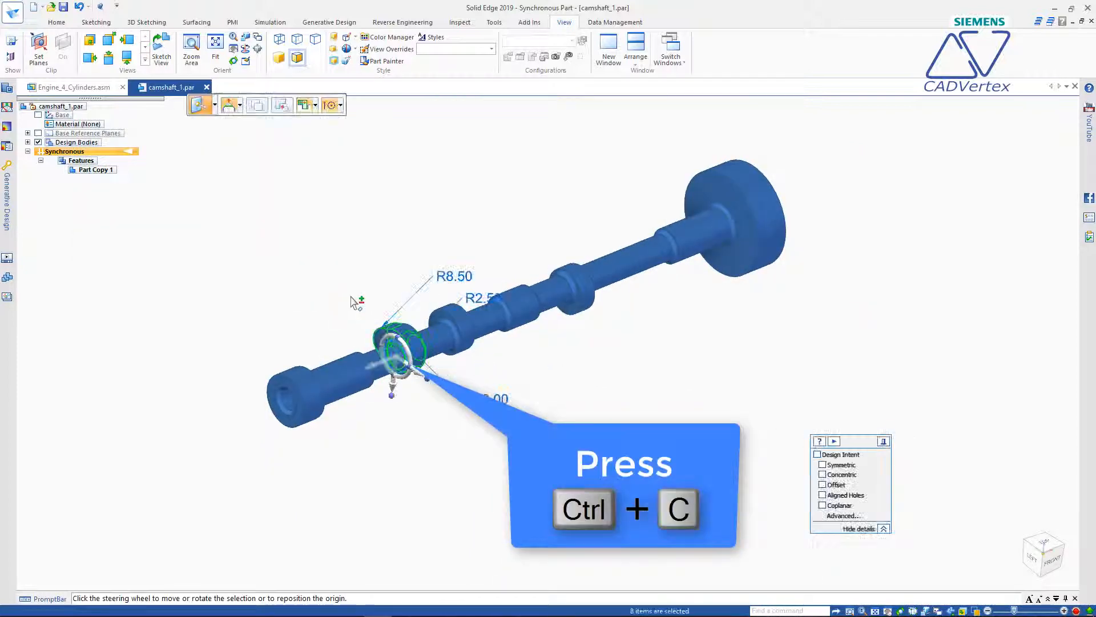
{"action": "key", "text": "ctrl+c"}
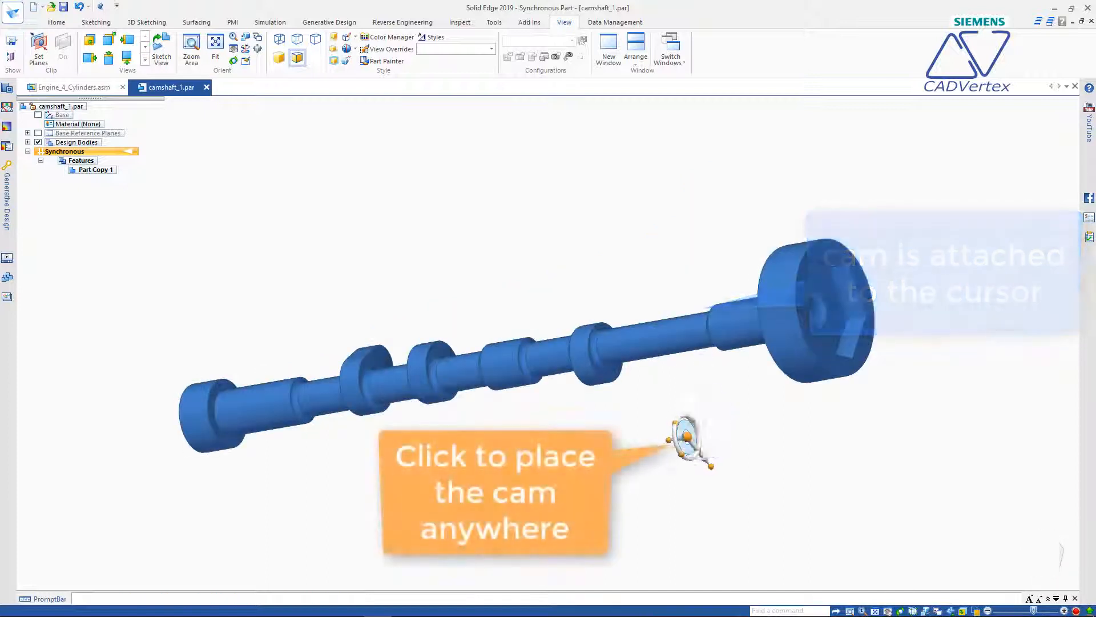
{"action": "left_click", "coordinate": [702, 426]}
{"action": "left_click", "coordinate": [702, 425]}
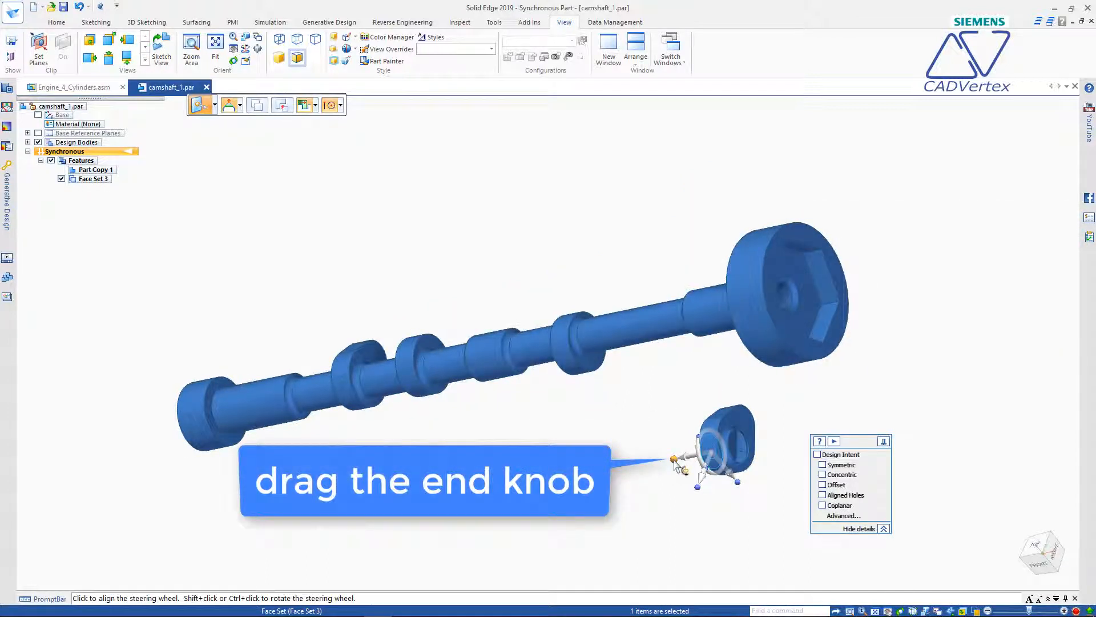
Redirect the duplicate cam's steering wheel axis toward the shaft and move the cam along it, snapping to the target point on the shaft.
{"action": "left_click_drag", "start_coordinate": [674, 459], "coordinate": [625, 388]}
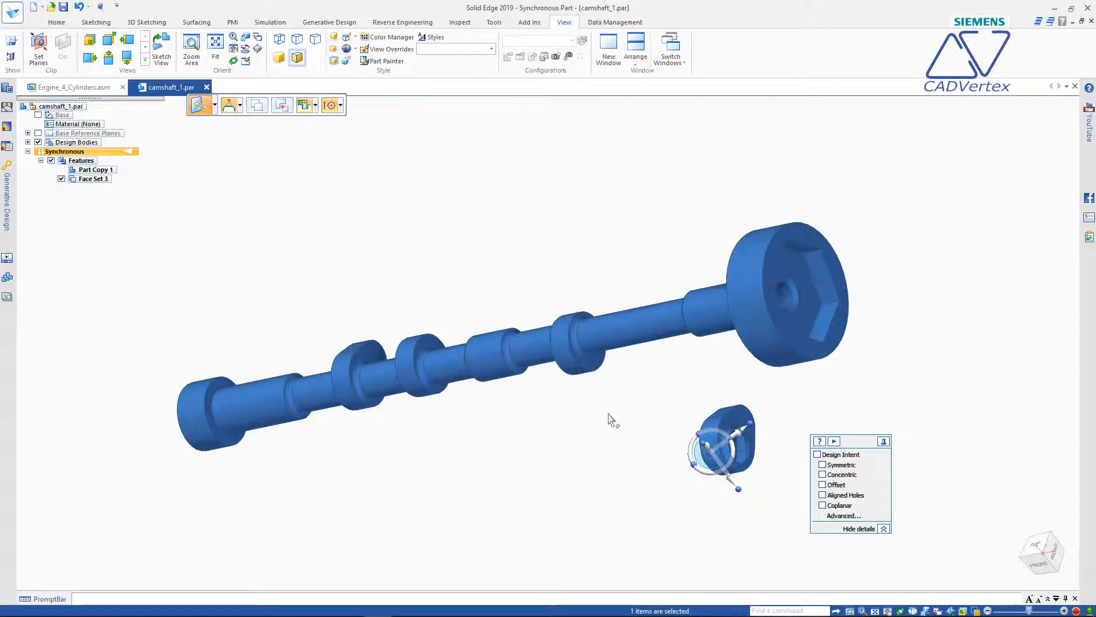
{"action": "middle_click_drag", "start_coordinate": [657, 430], "coordinate": [638, 418]}
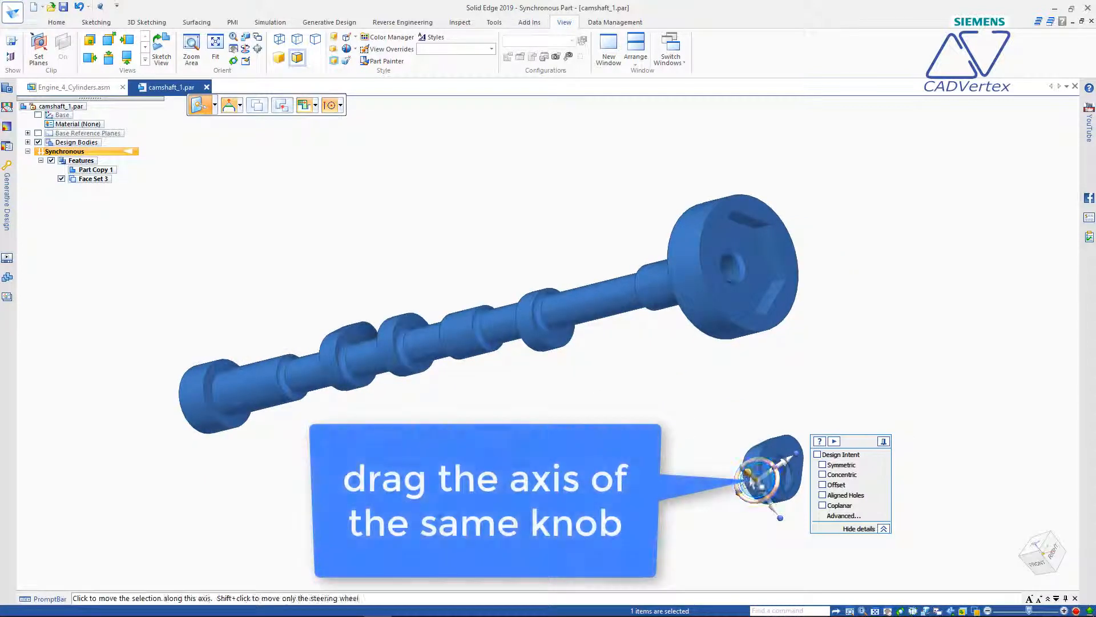
{"action": "left_click", "coordinate": [751, 482]}
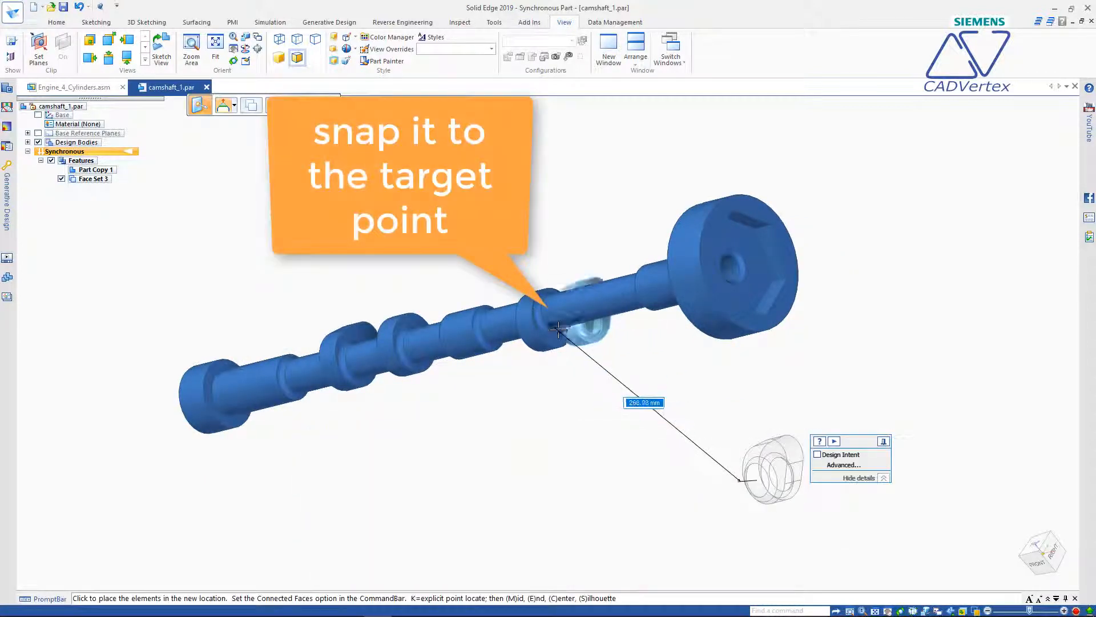
{"action": "left_click", "coordinate": [559, 327]}
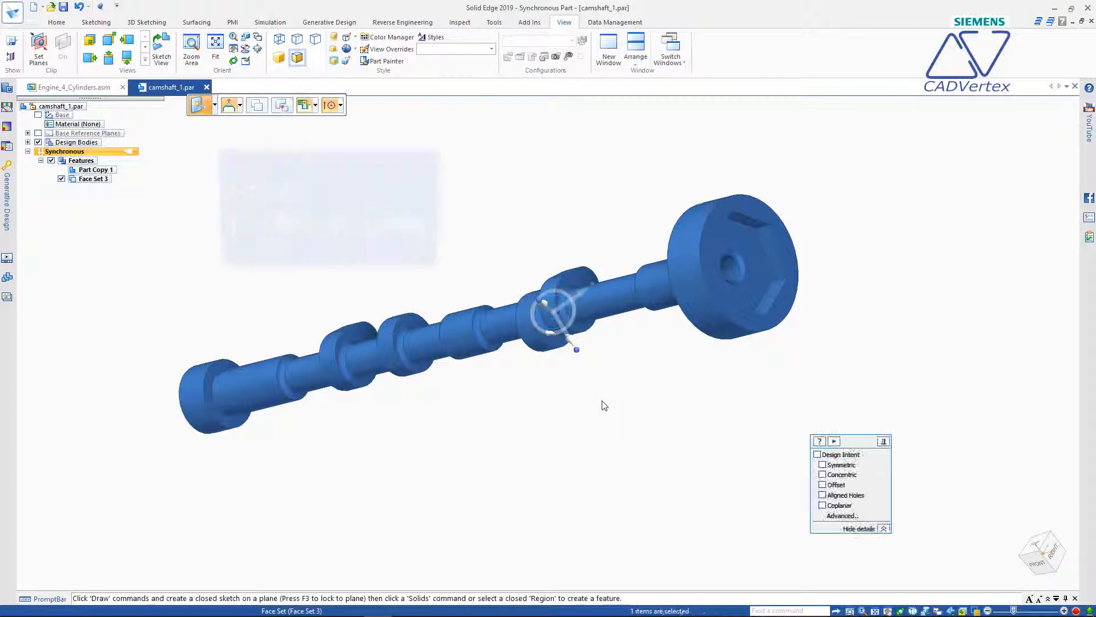
Realign the steering wheel with the shaft axis in the front view and move the duplicate cam 20 mm toward the large flange.
{"action": "key", "text": "ctrl+f"}
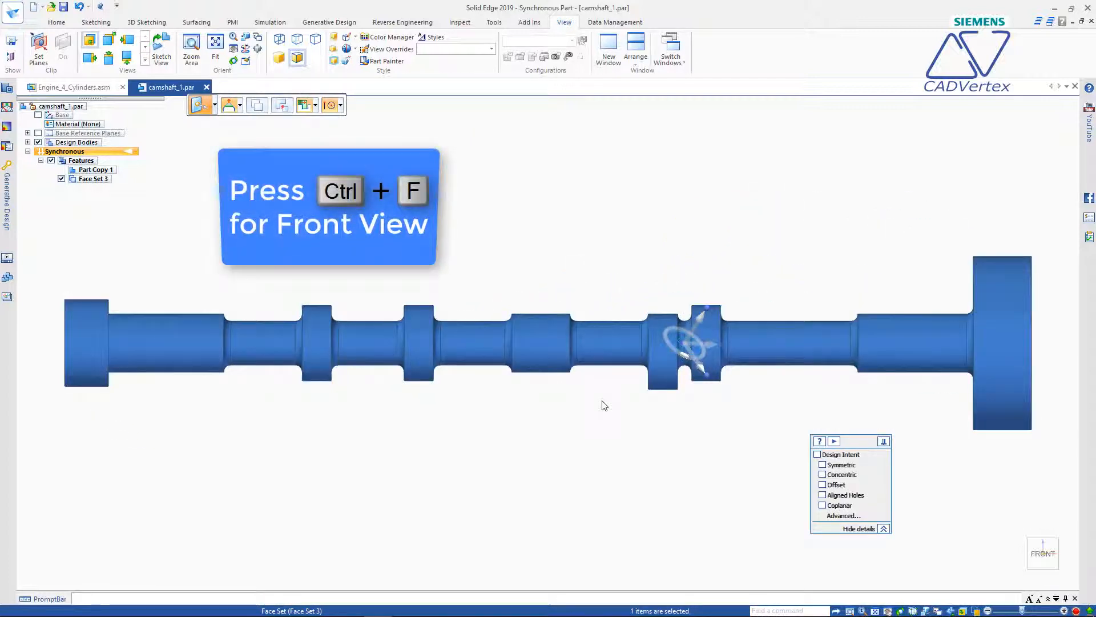
{"action": "left_click", "coordinate": [692, 346]}
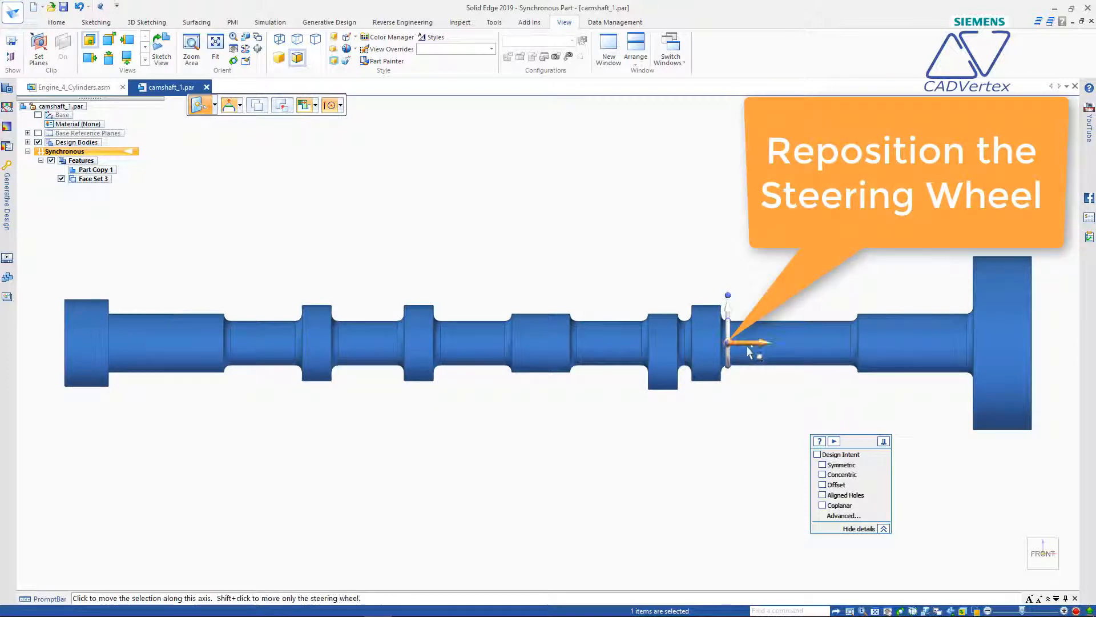
{"action": "left_click", "coordinate": [749, 345]}
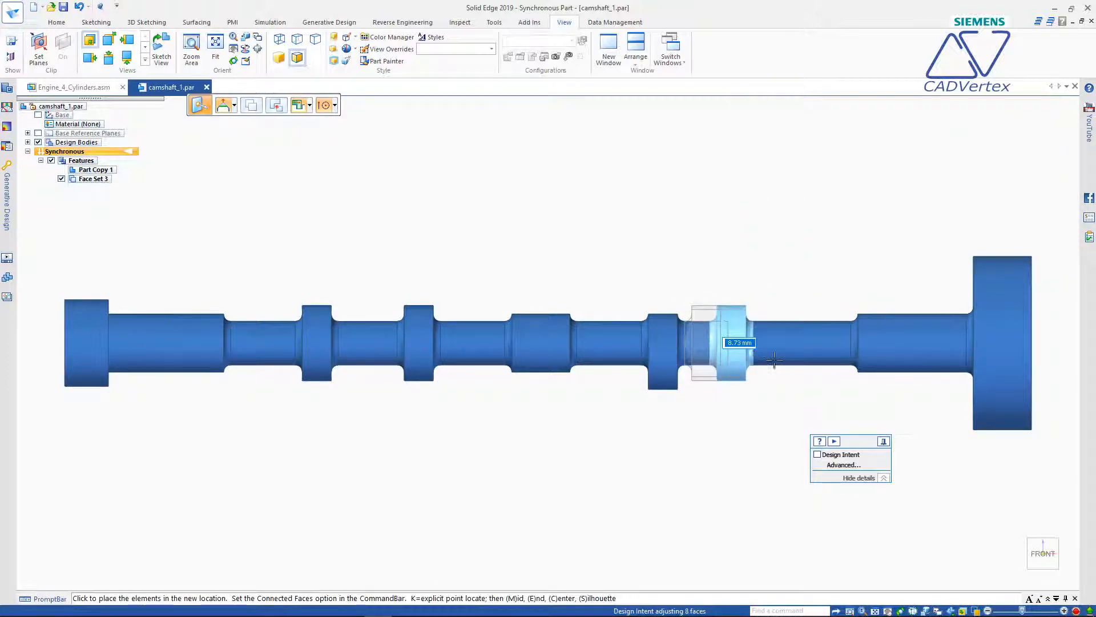
{"action": "type", "text": "20"}
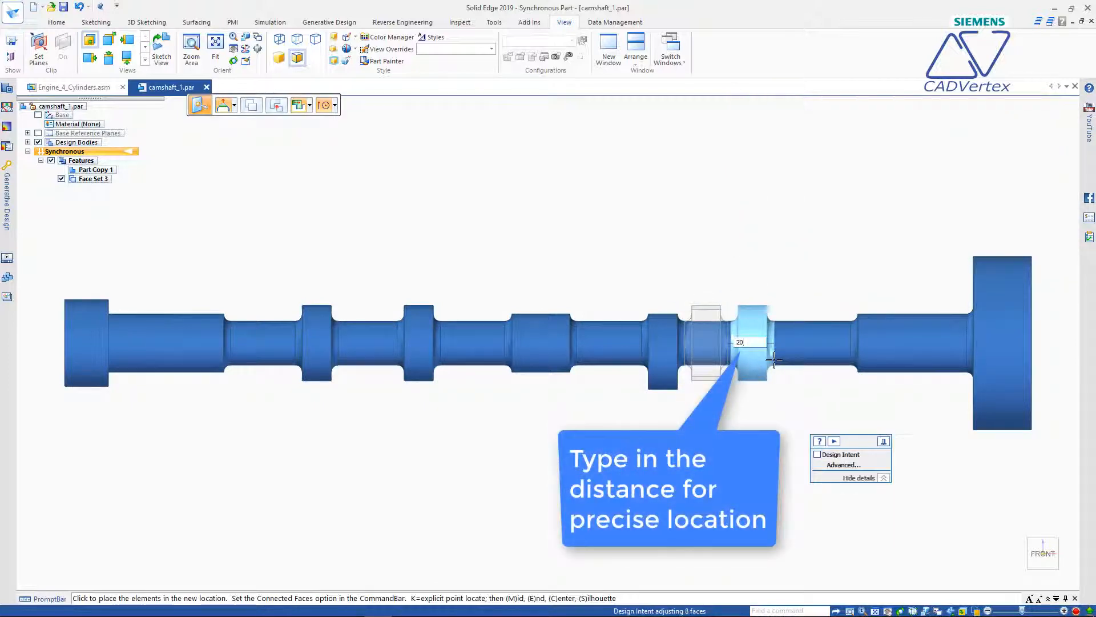
{"action": "key", "text": "Return"}
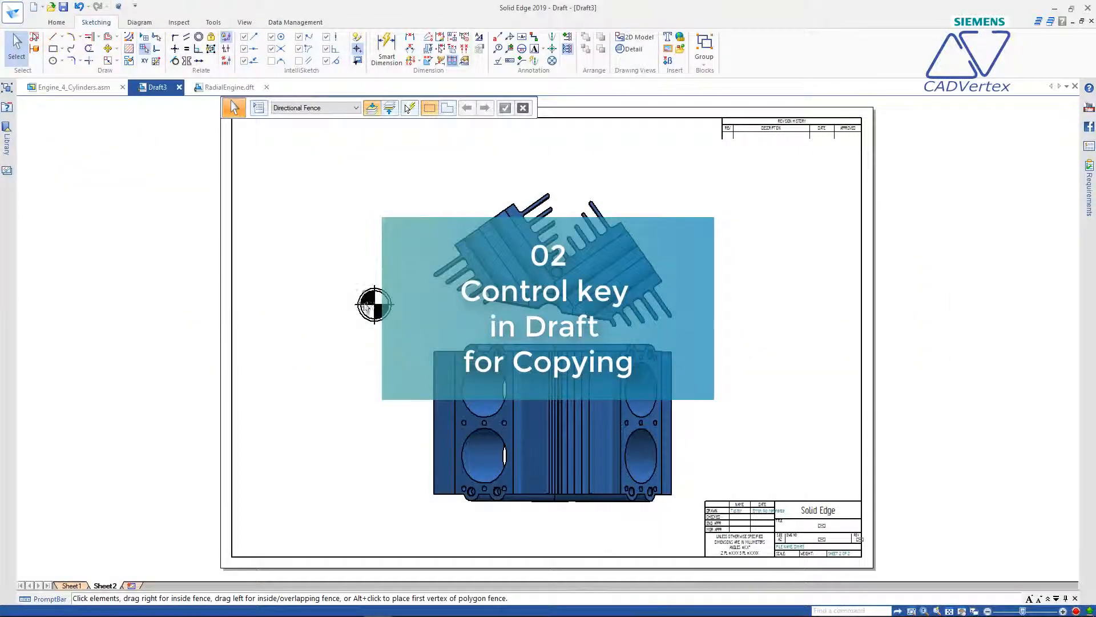
On Sheet2 of Draft3, select the quartered circle symbol and copy it straight down beside the engine block views.
{"action": "left_click_drag", "start_coordinate": [339, 275], "coordinate": [380, 403]}
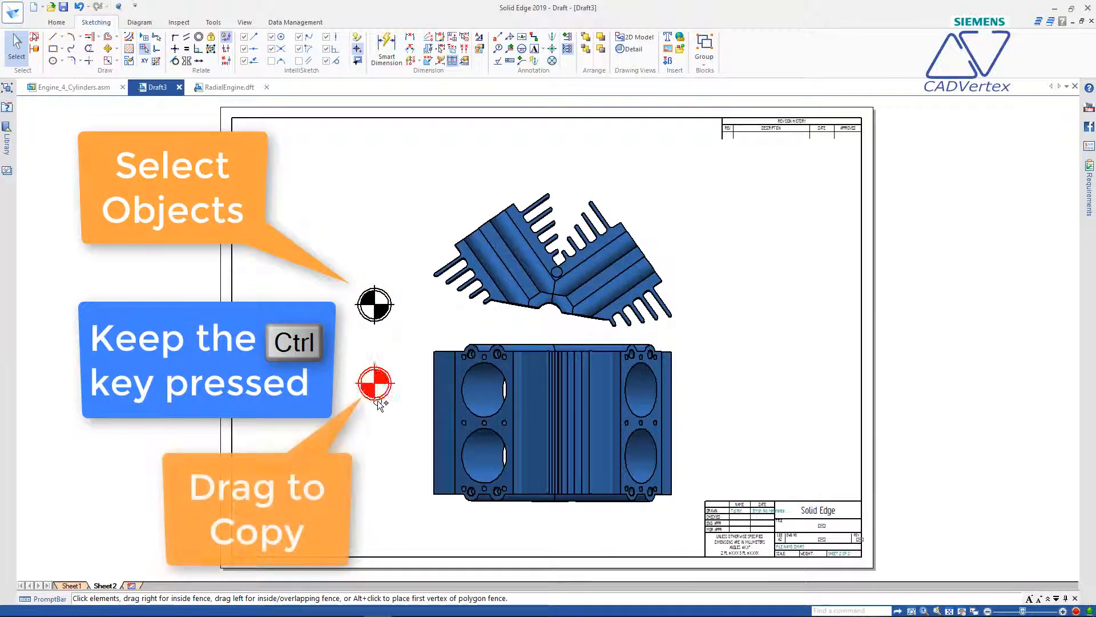
{"action": "left_click", "coordinate": [385, 444]}
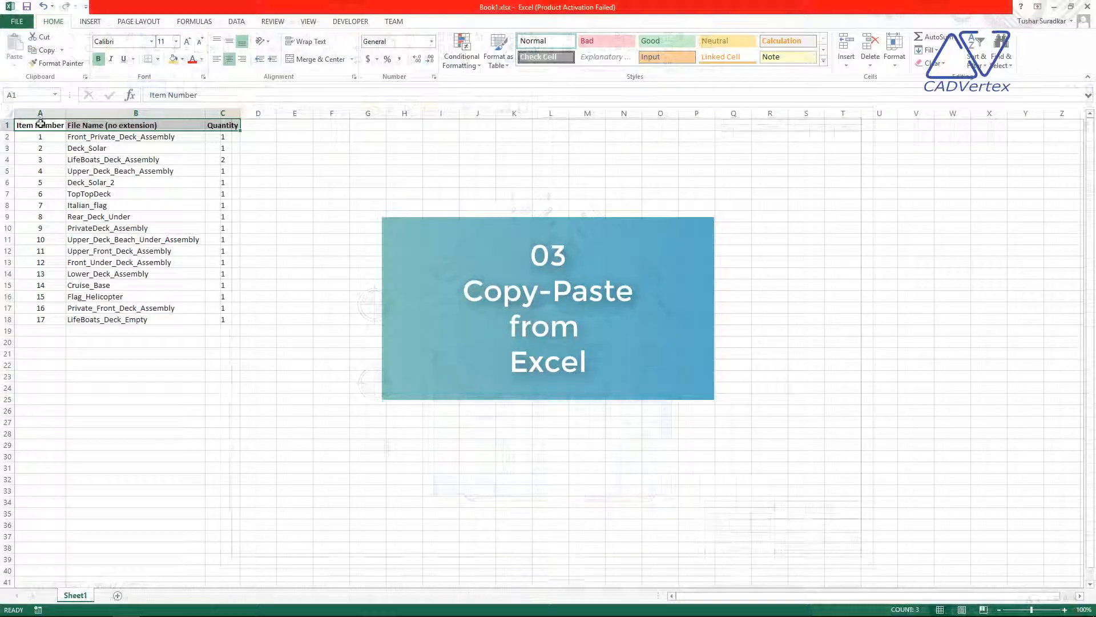
Copy the Item Number, File Name and Quantity list from Excel and paste it above the ship view in Cruise_Assembly.dft.
{"action": "left_click_drag", "start_coordinate": [40, 125], "coordinate": [217, 314]}
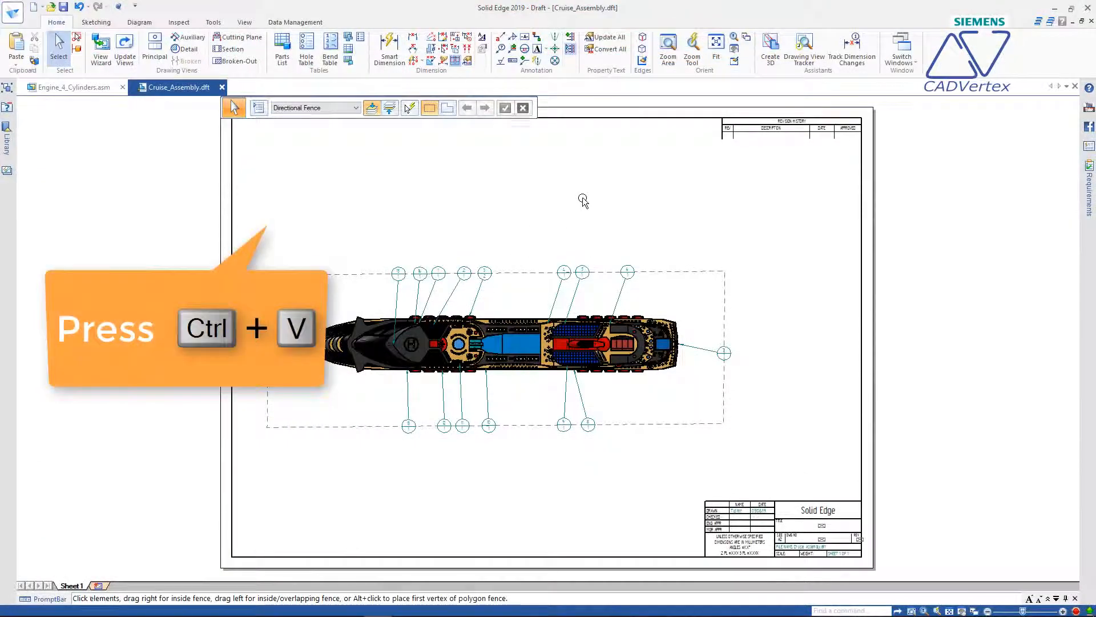
{"action": "key", "text": "ctrl+v"}
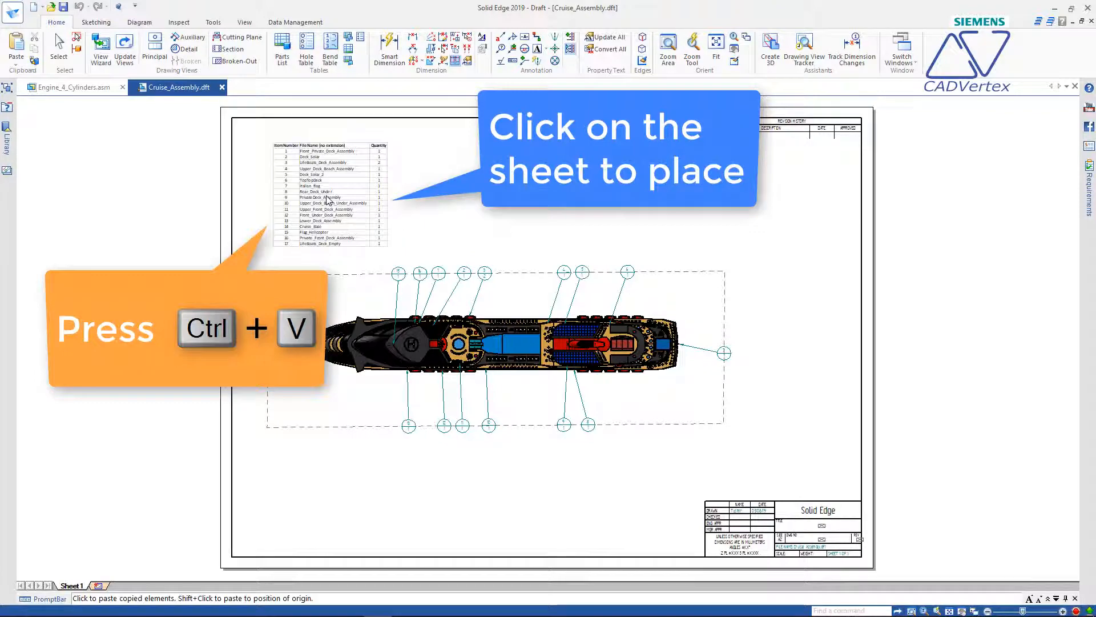
{"action": "left_click", "coordinate": [319, 176]}
Open the pasted Excel table for in-place editing and display the Excel options for its cells.
{"action": "scroll", "coordinate": [266, 143], "scroll_direction": "up", "scroll_amount": 3}
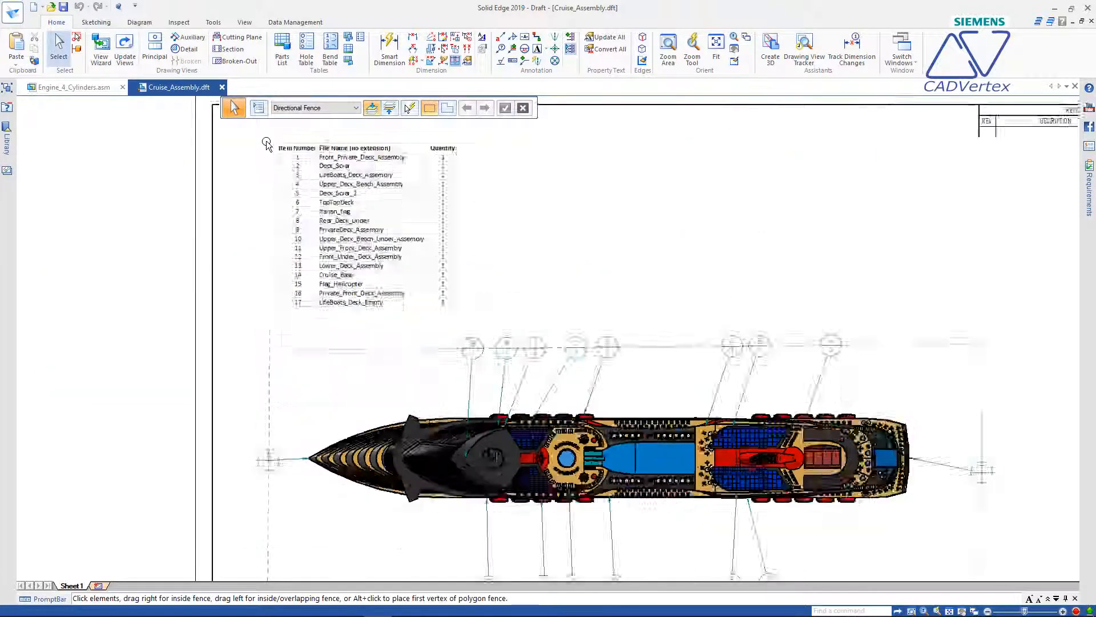
{"action": "double_click", "coordinate": [348, 226]}
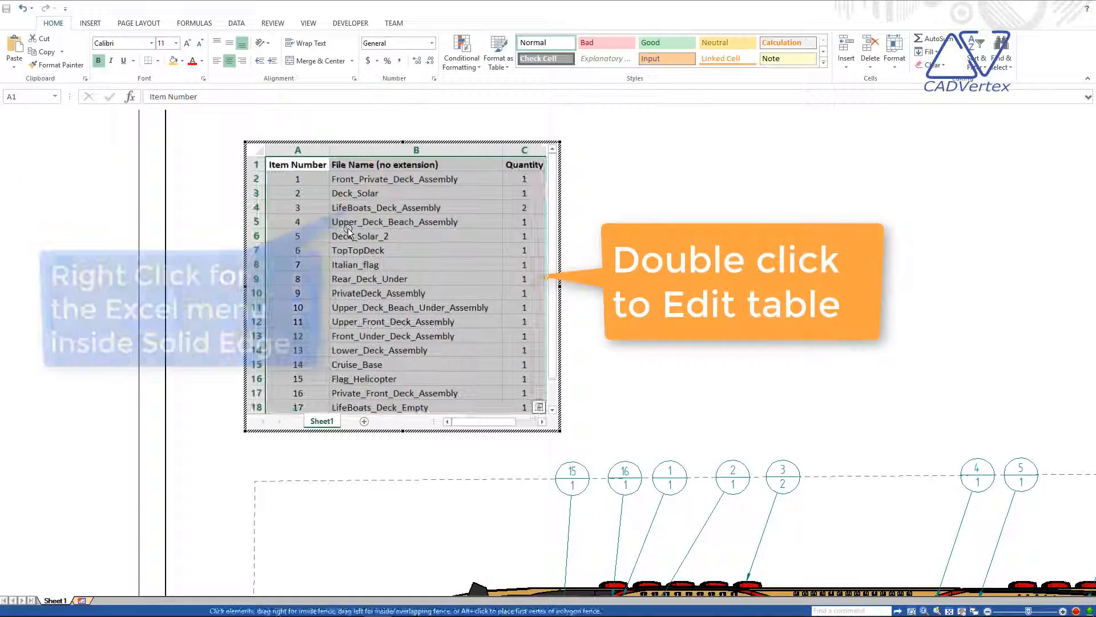
{"action": "right_click", "coordinate": [365, 221]}
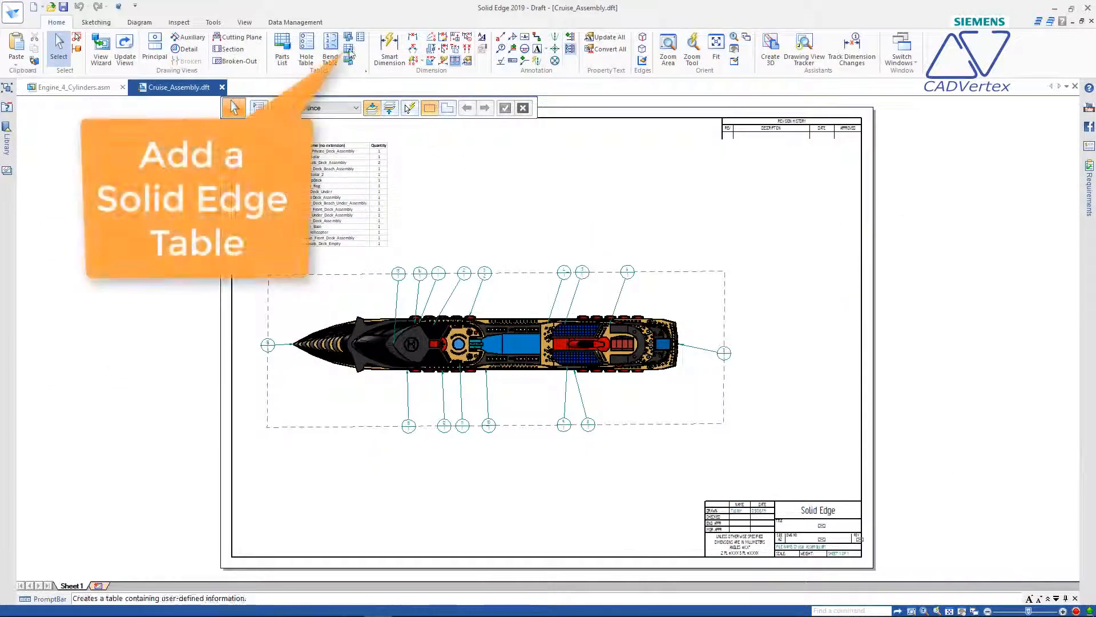
Add a user-defined Solid Edge table filled with the copied Item Number, File Name (no extension) and Quantity data, right of the ship view.
{"action": "left_click", "coordinate": [348, 49]}
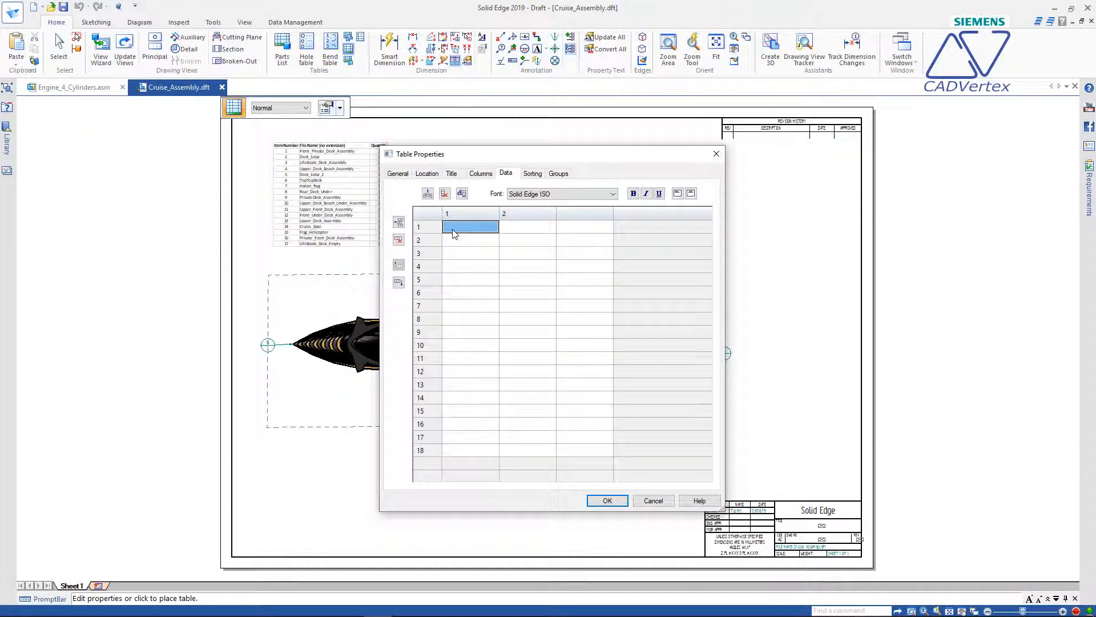
{"action": "type", "text": "Item Number\tFile Name (no extension)\tQuantity 1\tFront_Private_Deck_Assembly\t1 2\tDeck_Solar\t1 3\tLifeBoats_Deck_Assembly\t2 4\tUpper_Deck_Beach_Assembly\t1 5\tDeck_Solar_2\t1 6\tTopTopDeck\t1 7\tItalian_flag\t1 8\tRear_Deck_Under\t1 9\tPrivateDeck_Assembly\t1 10\tUpper_Deck_Beach_Under_Assembly\t1 11\tUpper_Front_Deck_Assembly\t1 12\tFront_Under_Deck_Assembly\t1 13\tLower_Deck_Assembly\t1 14\tCruise_Base\t1 15\tFlag_Helicopter\t1 16\tPrivate_Front_Deck_Assembly\t1 17\tLifeBoats_Deck_Empty\t1"}
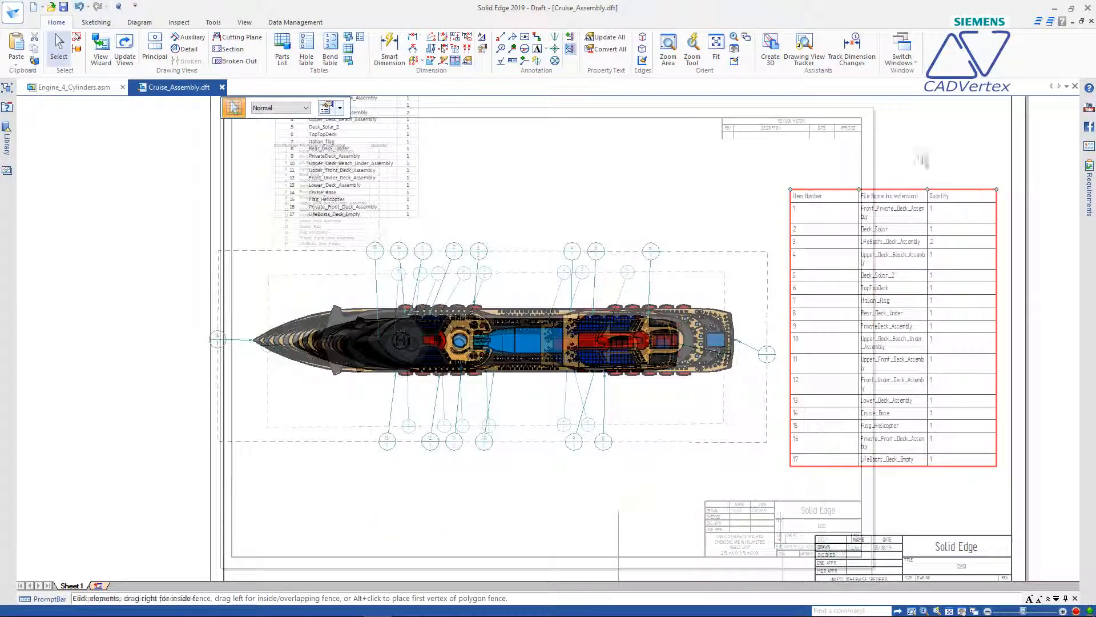
Narrow the Item Number column of the new Solid Edge table to just fit its heading.
{"action": "scroll", "coordinate": [1010, 189], "scroll_direction": "up", "scroll_amount": 2}
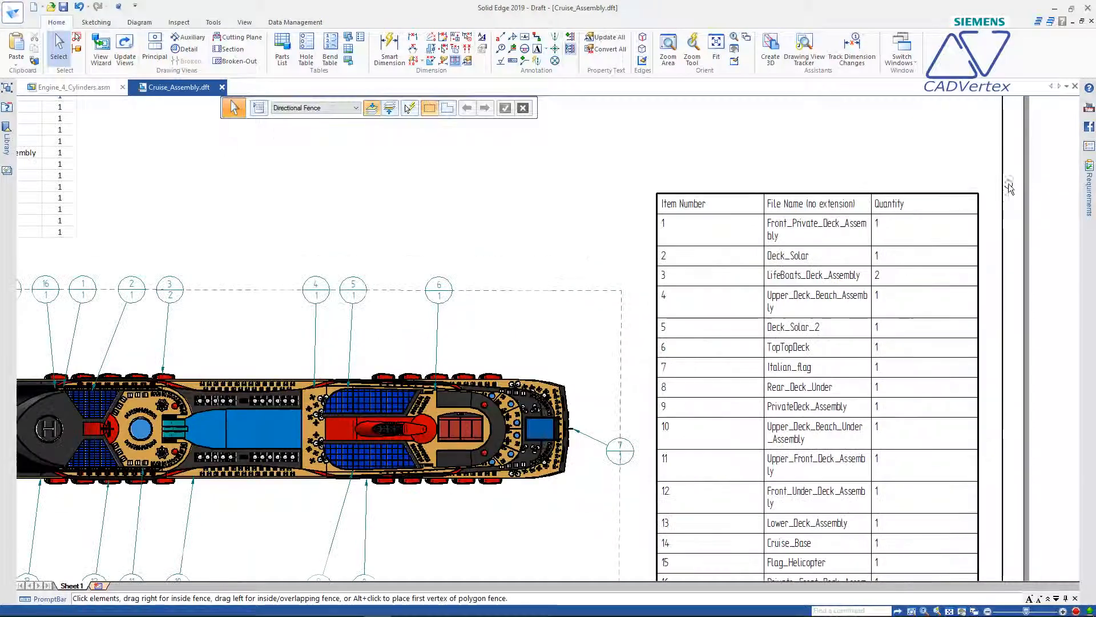
{"action": "mouse_move", "coordinate": [898, 155]}
{"action": "middle_mouse_down"}
{"action": "mouse_move", "coordinate": [884, 125]}
{"action": "mouse_move", "coordinate": [887, 93]}
{"action": "middle_mouse_up"}
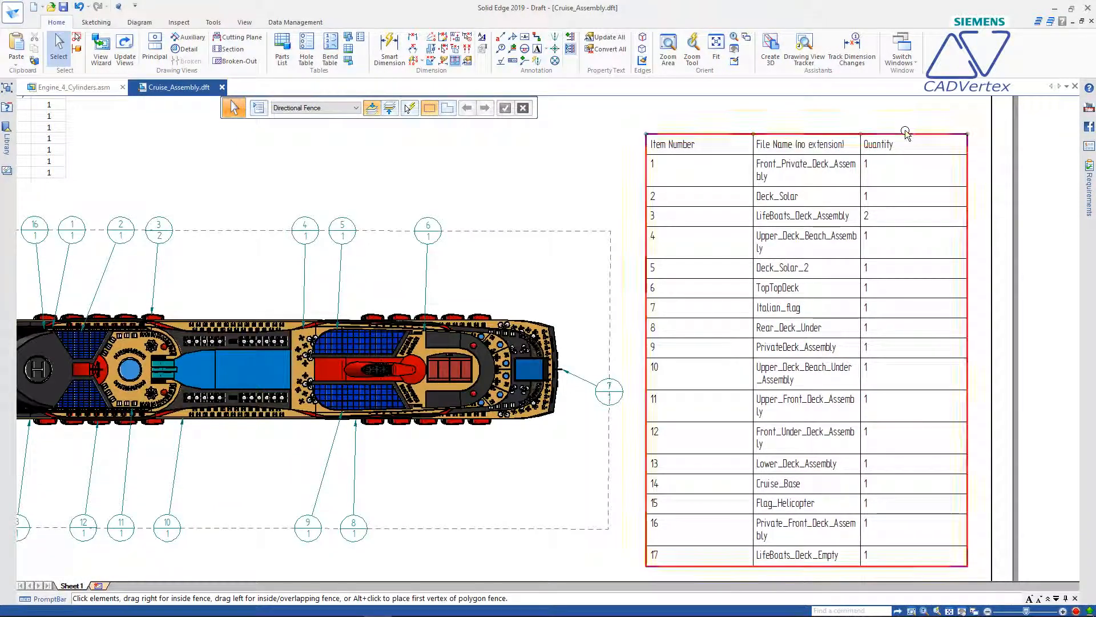
{"action": "left_click", "coordinate": [906, 133]}
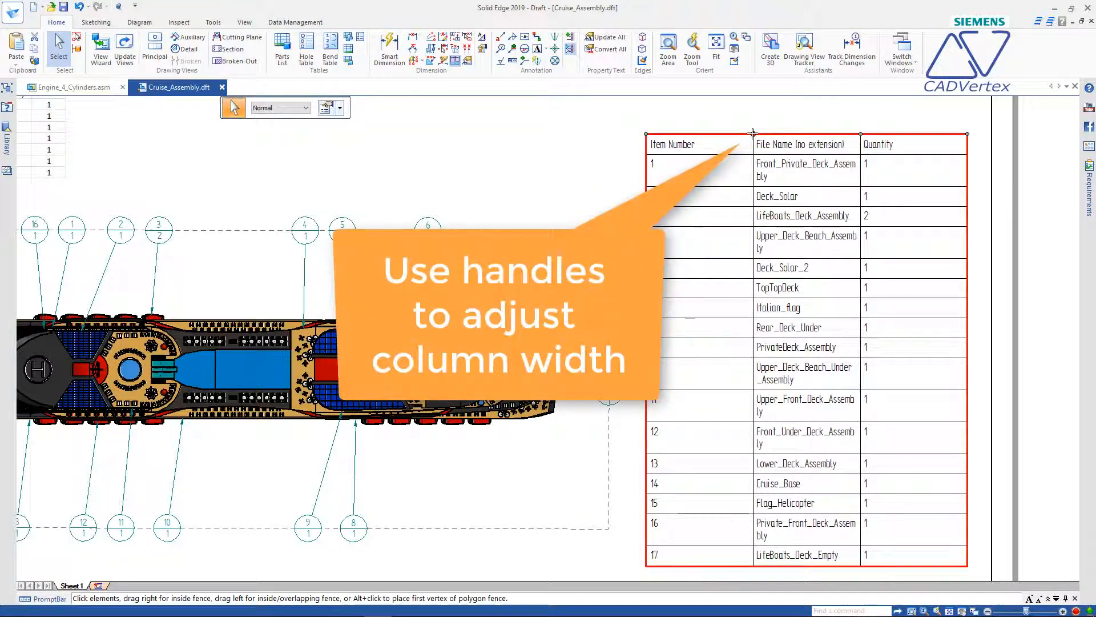
{"action": "left_click_drag", "start_coordinate": [753, 133], "coordinate": [709, 135]}
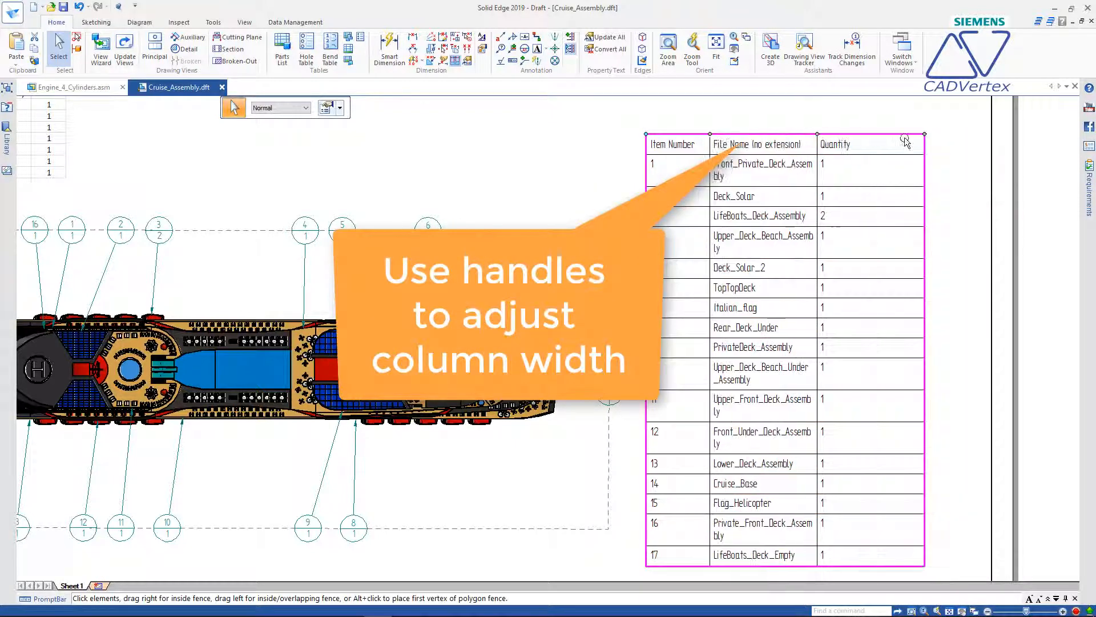
Narrow the Quantity column of the Solid Edge table and format its heading row in bold Tahoma.
{"action": "mouse_move", "coordinate": [926, 132]}
{"action": "left_mouse_down"}
{"action": "mouse_move", "coordinate": [869, 134]}
{"action": "mouse_move", "coordinate": [912, 129]}
{"action": "left_mouse_up"}
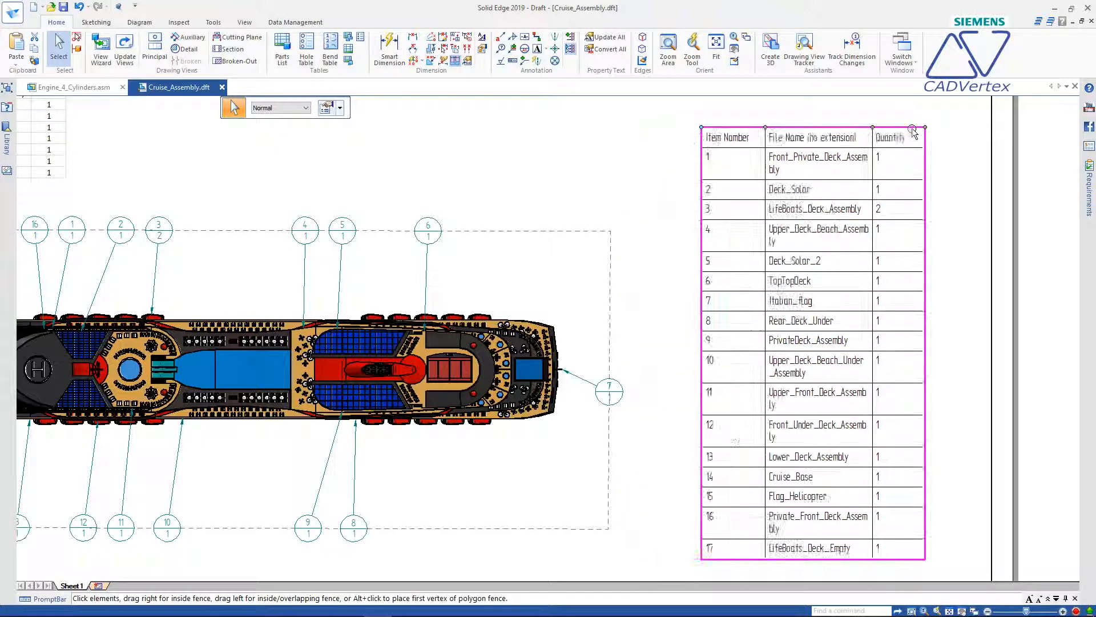
{"action": "double_click", "coordinate": [676, 146]}
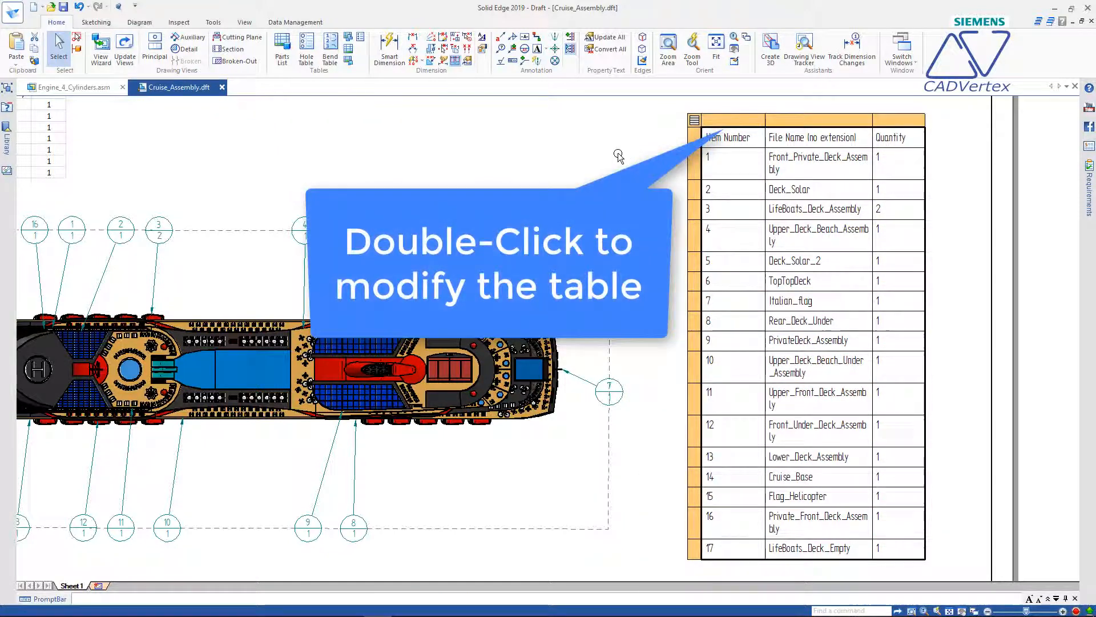
{"action": "left_click", "coordinate": [732, 141]}
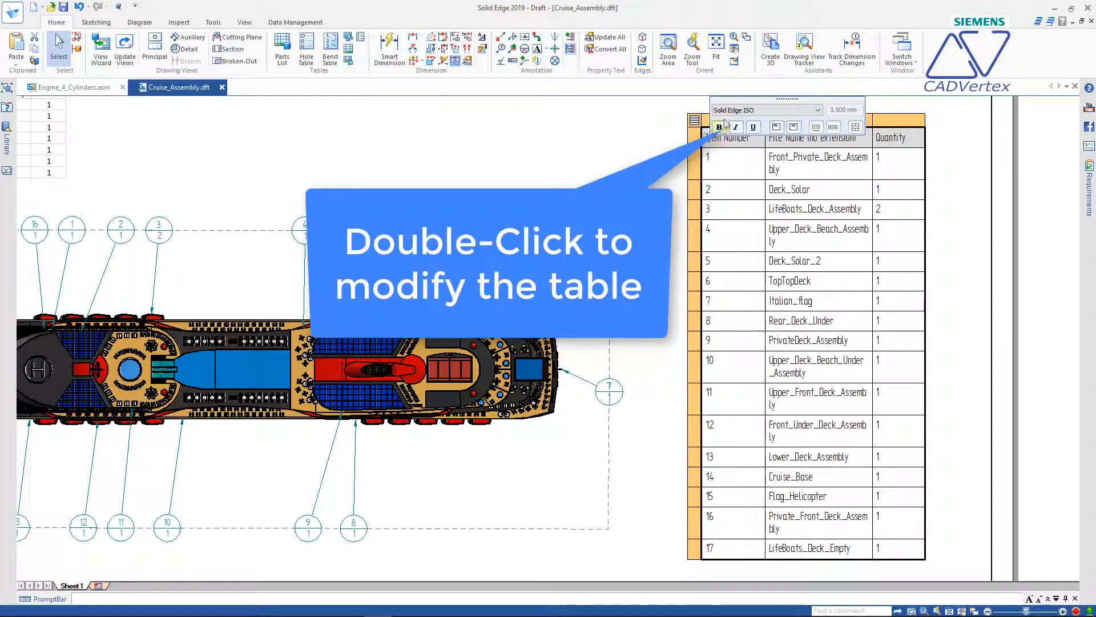
{"action": "left_click", "coordinate": [818, 110]}
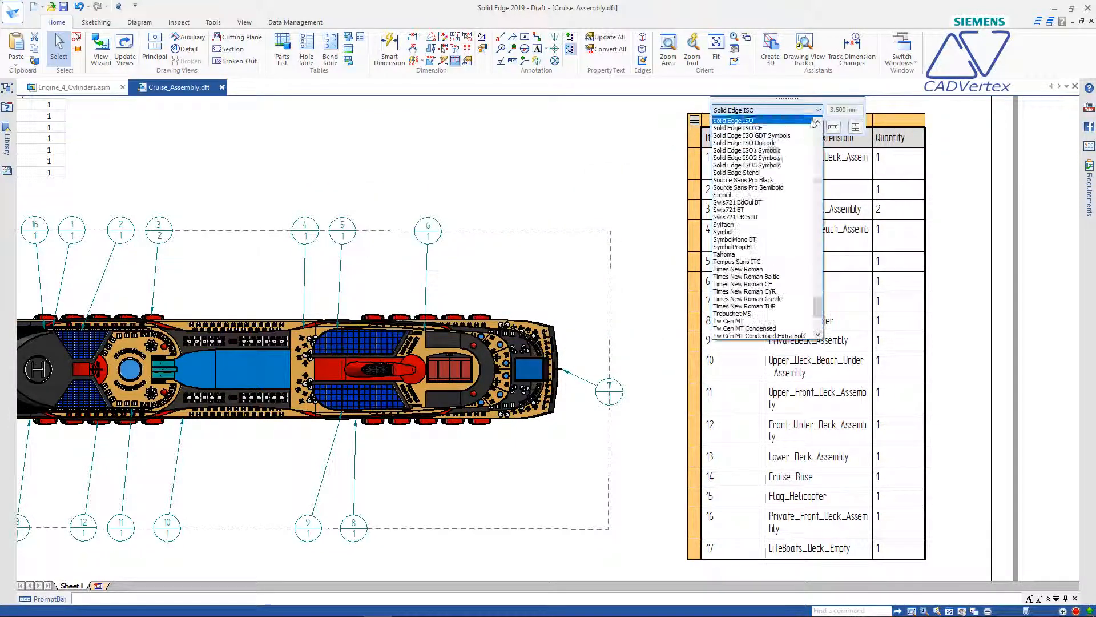
{"action": "left_click", "coordinate": [752, 255]}
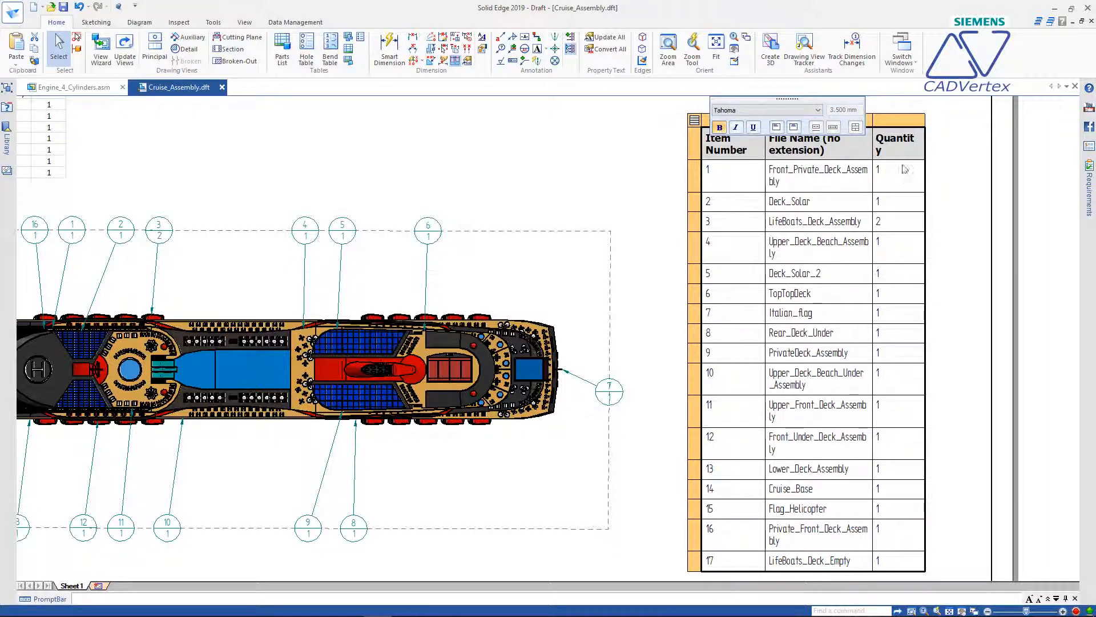
Widen the Quantity column just enough for its heading to fit on one line.
{"action": "left_click", "coordinate": [927, 142]}
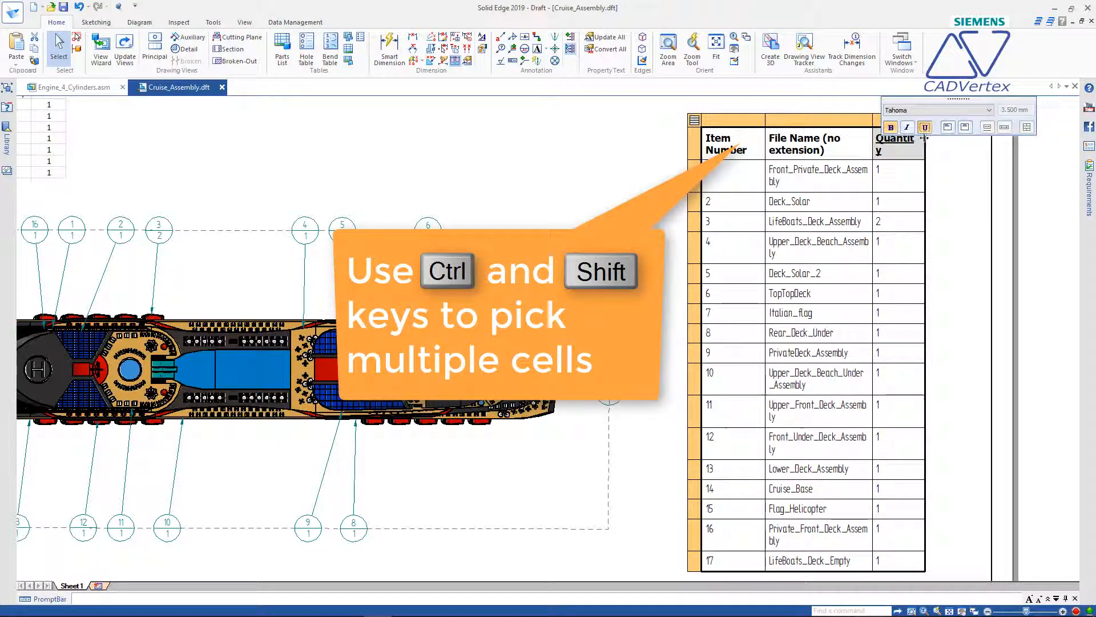
{"action": "left_click", "coordinate": [925, 146]}
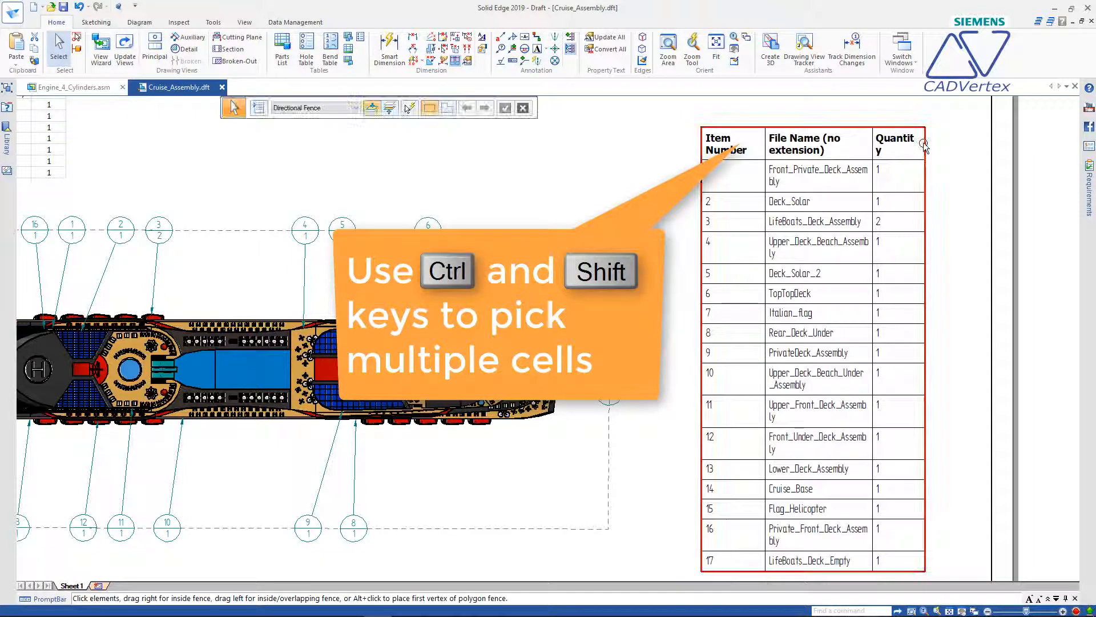
{"action": "left_click", "coordinate": [1003, 157]}
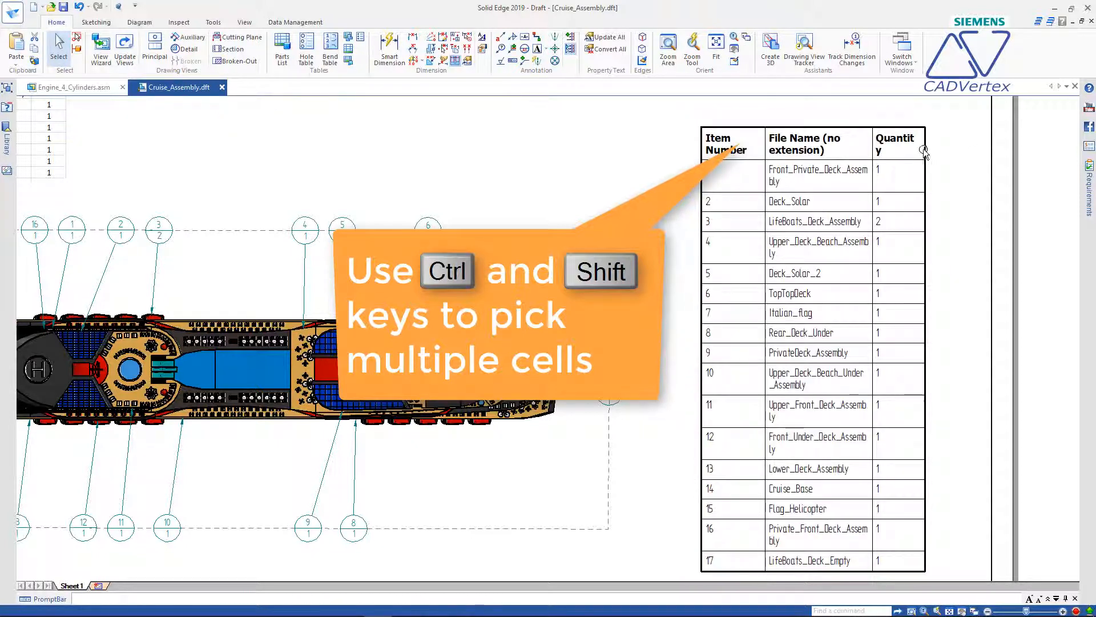
{"action": "left_click", "coordinate": [925, 143]}
{"action": "left_click_drag", "start_coordinate": [927, 126], "coordinate": [940, 127]}
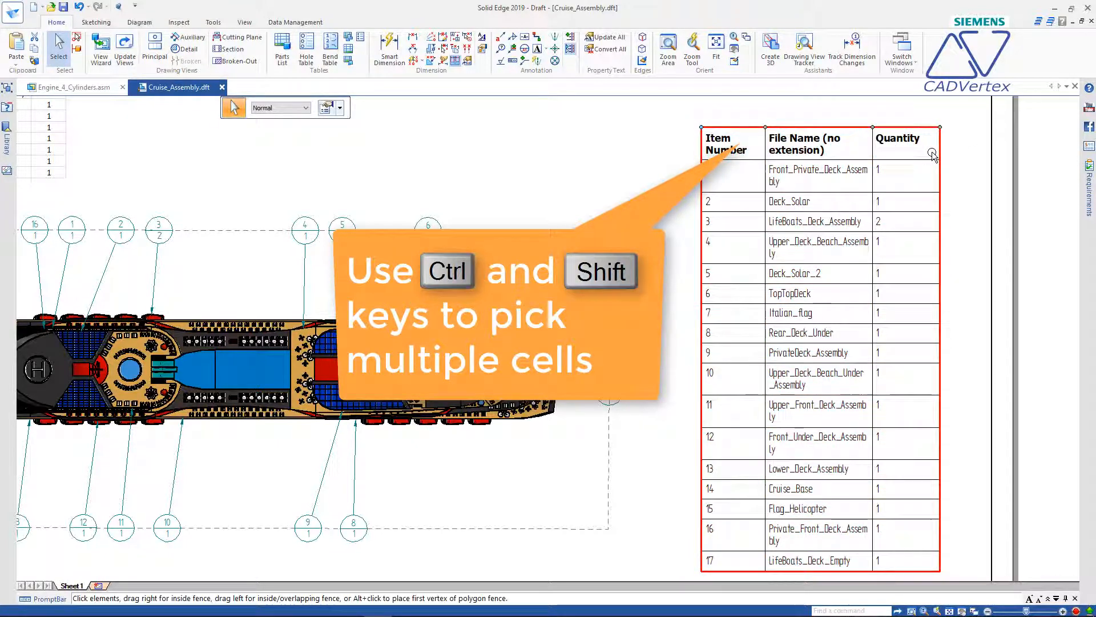
Centre the contents of the Quantity and Item Number columns and finish editing the table.
{"action": "left_click", "coordinate": [900, 122]}
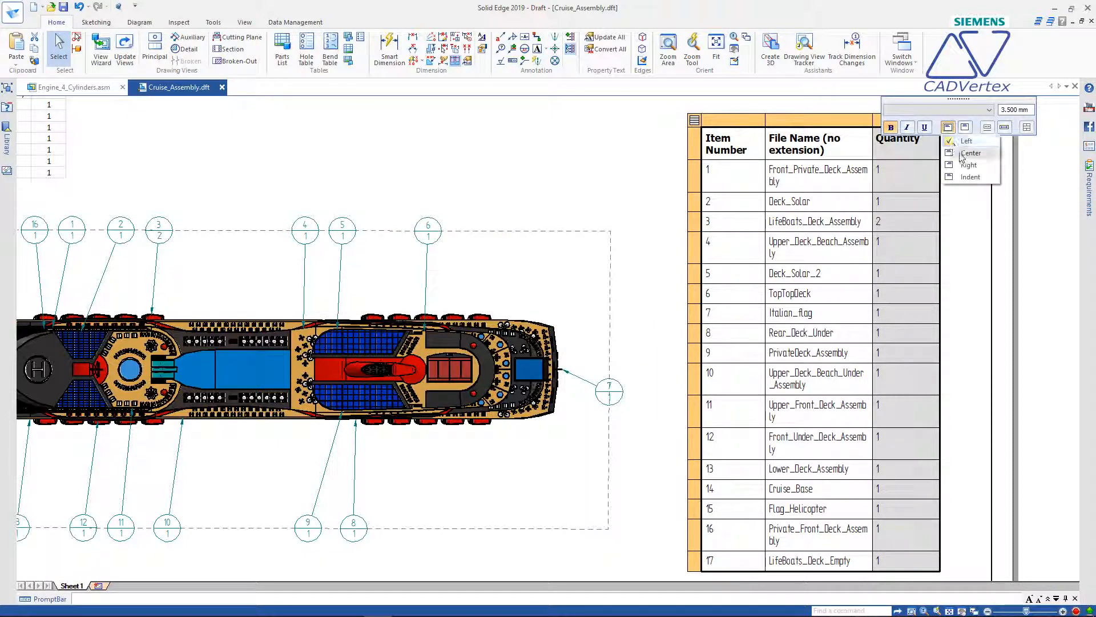
{"action": "left_click", "coordinate": [736, 119]}
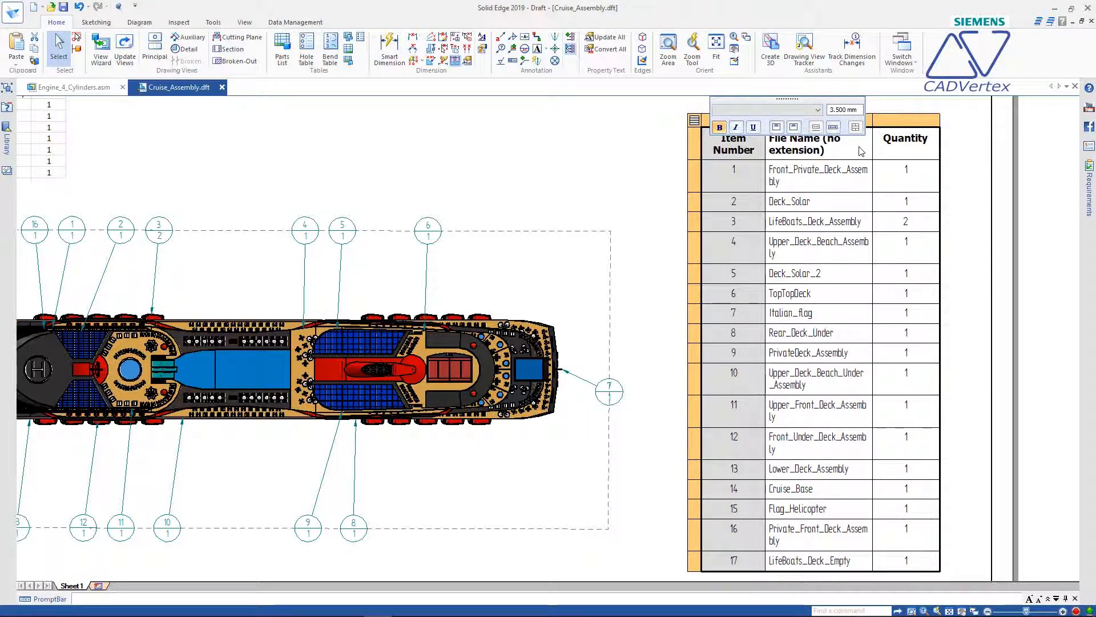
{"action": "left_click", "coordinate": [949, 159]}
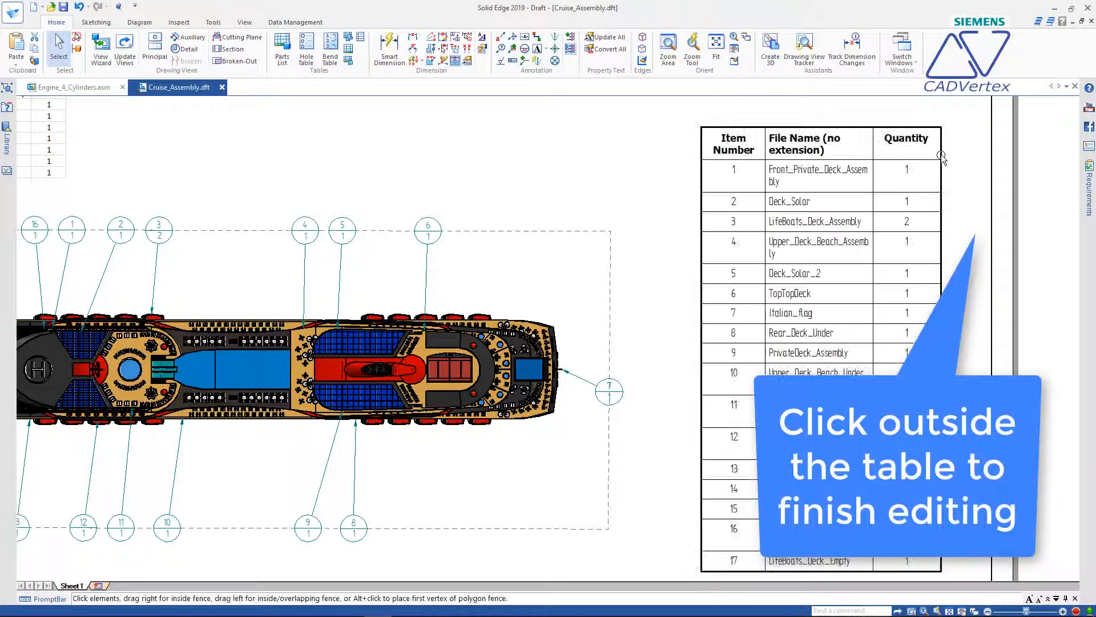
{"action": "left_click", "coordinate": [904, 145]}
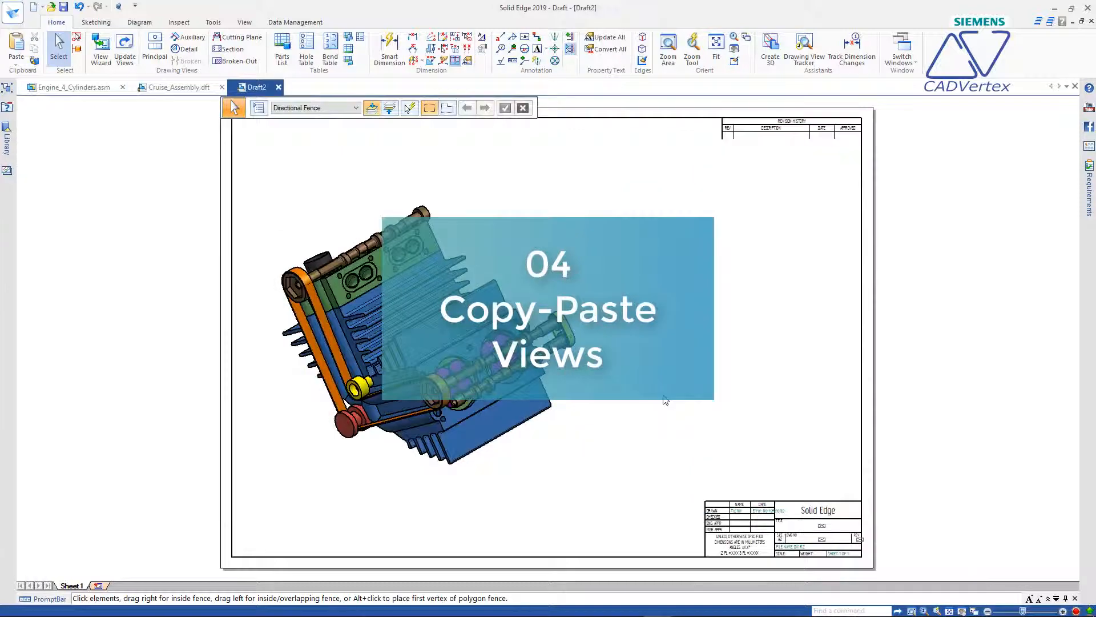
Capture the screen area around the engine view in the draft and paste the image into a blank Word document.
{"action": "key", "text": "ctrl+Print"}
{"action": "left_click_drag", "start_coordinate": [264, 199], "coordinate": [603, 480]}
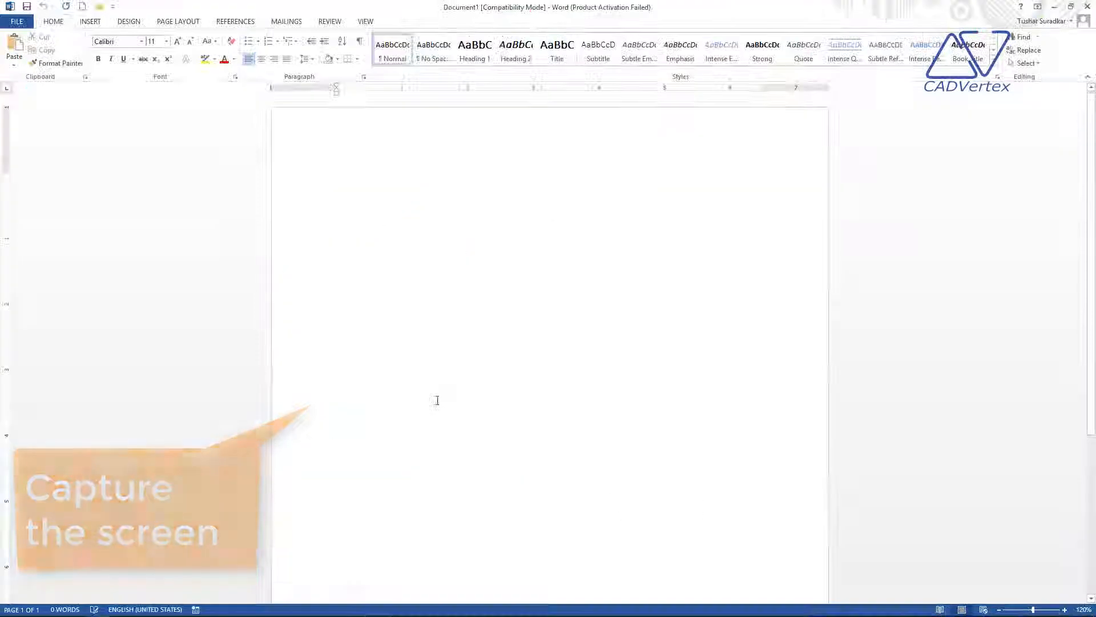
{"action": "key", "text": "ctrl+v"}
{"action": "left_click", "coordinate": [498, 321]}
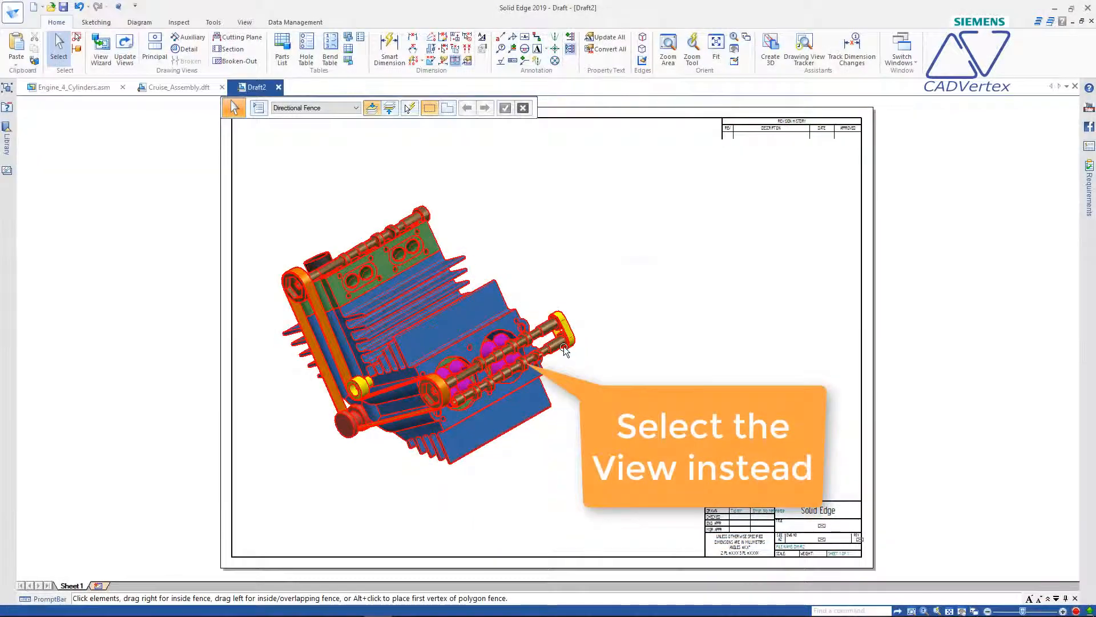
Copy the engine drawing view itself from the Solid Edge draft, paste it into the Word document and enlarge it.
{"action": "left_click", "coordinate": [570, 361]}
{"action": "key", "text": "ctrl+c"}
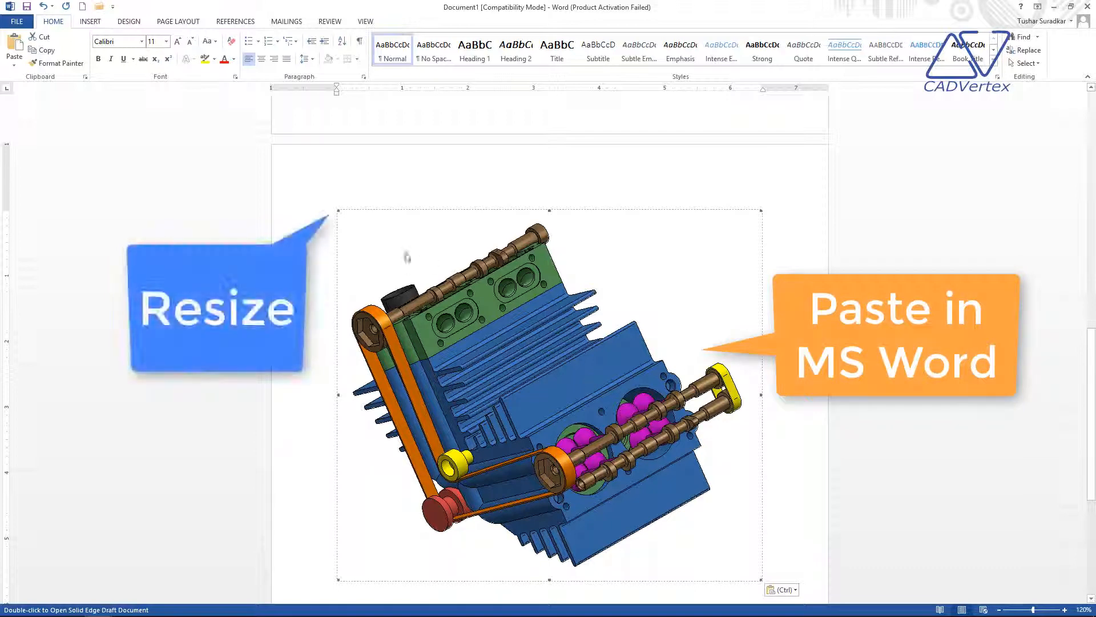
{"action": "left_click_drag", "start_coordinate": [338, 211], "coordinate": [210, 115]}
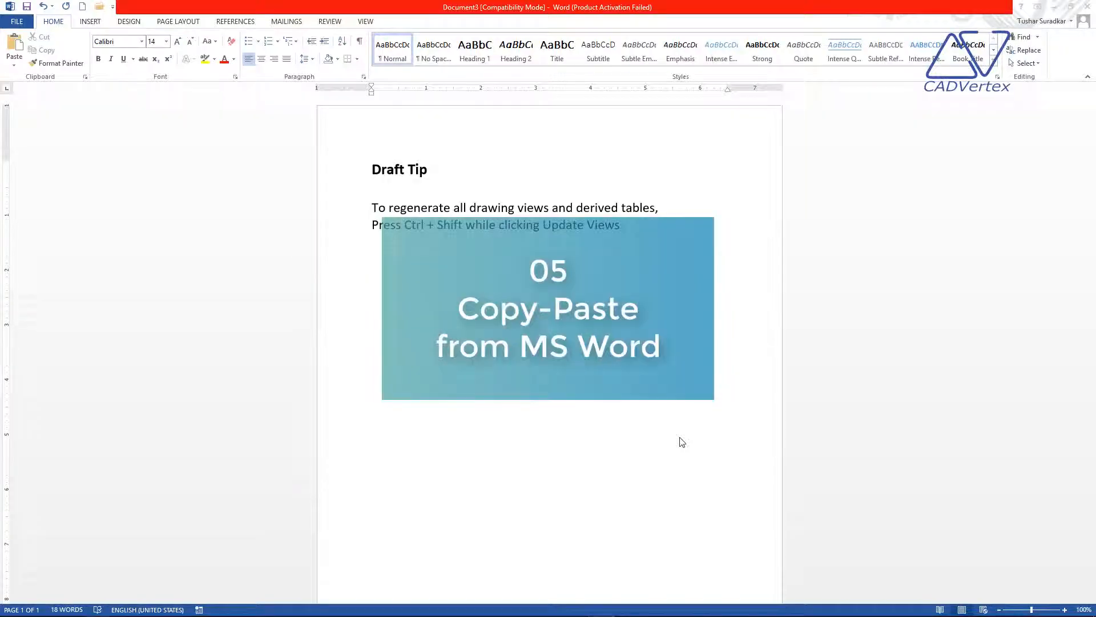
Copy the Draft Tip text from Word and paste it into Engine_4_Cylinders.dft, in the empty area right of the engine view.
{"action": "left_click_drag", "start_coordinate": [533, 208], "coordinate": [372, 174]}
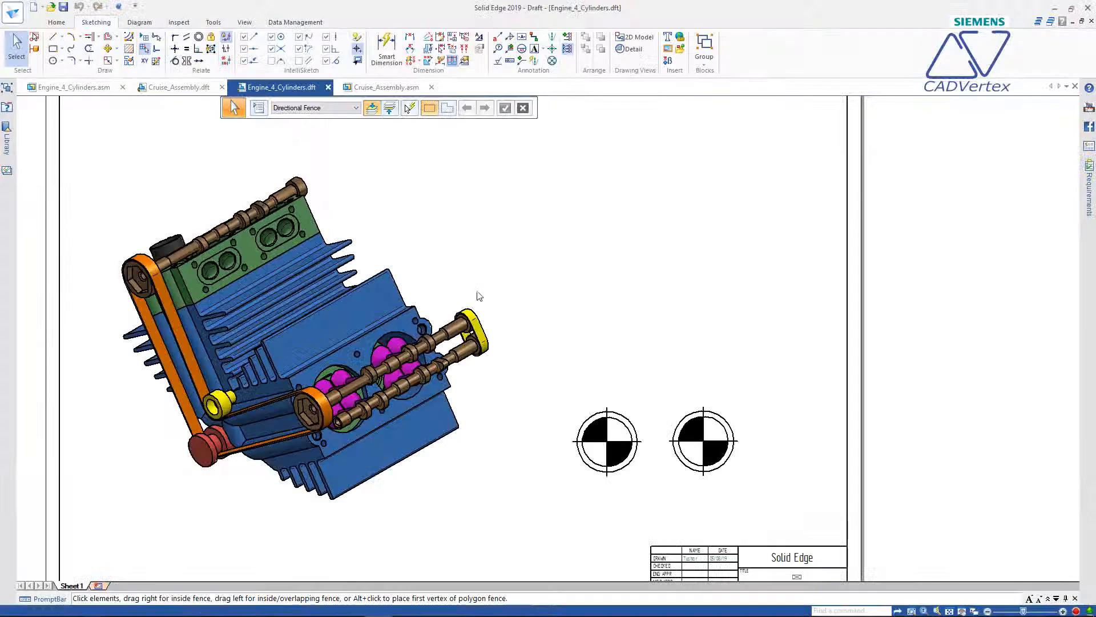
{"action": "key", "text": "ctrl+v"}
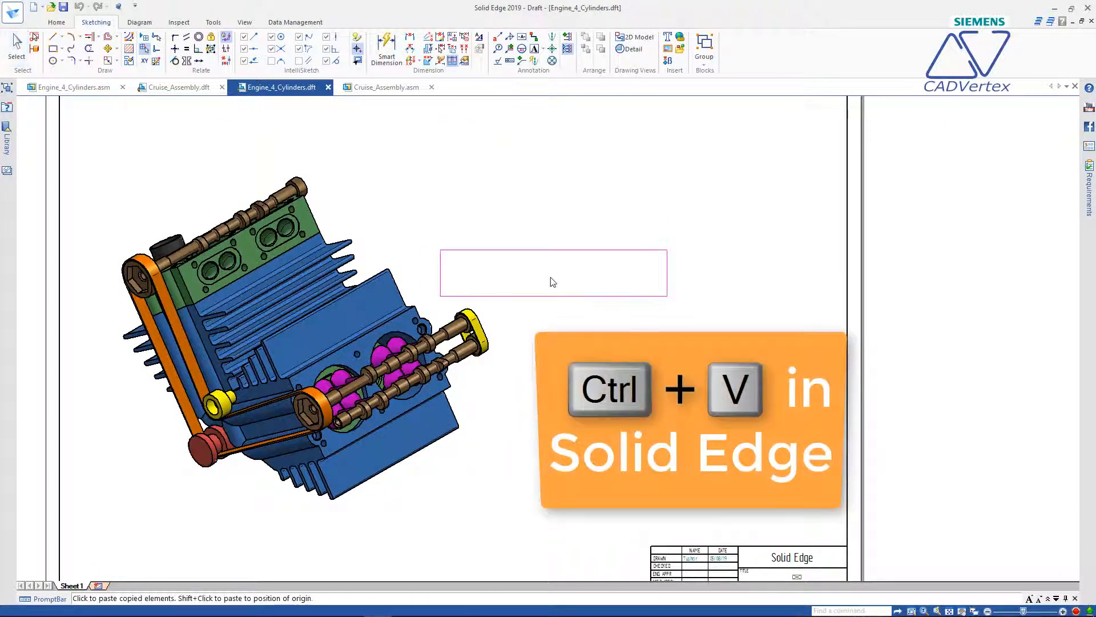
{"action": "left_click", "coordinate": [658, 322]}
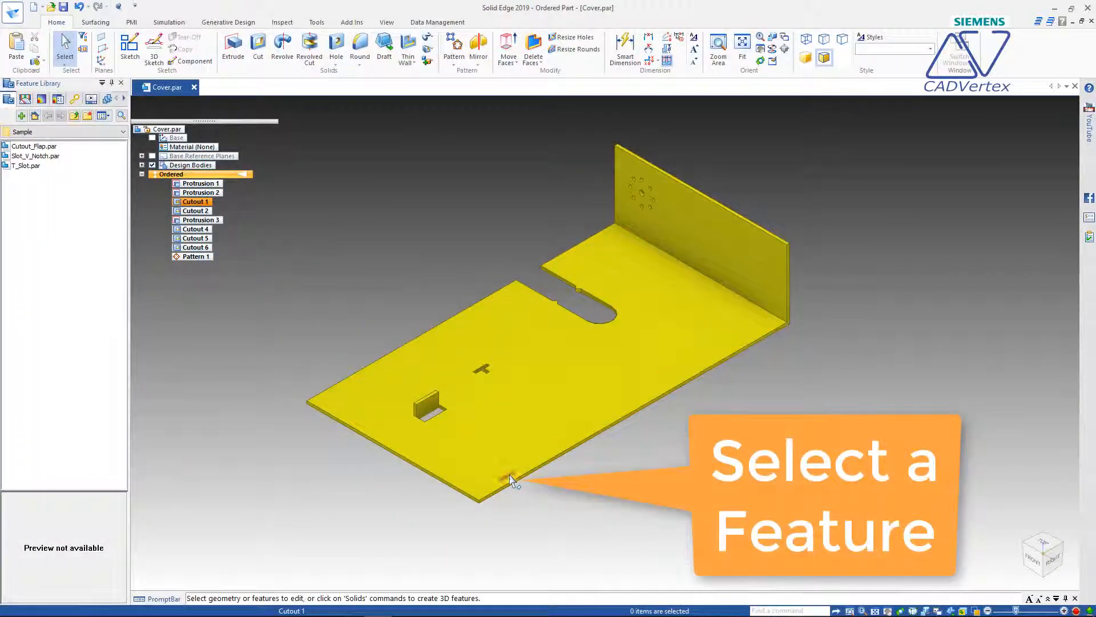
Copy Cutout 1, the T-shaped slot near the base plate's front corner, and place one copy farther inward on the plate.
{"action": "key", "text": "ctrl+c"}
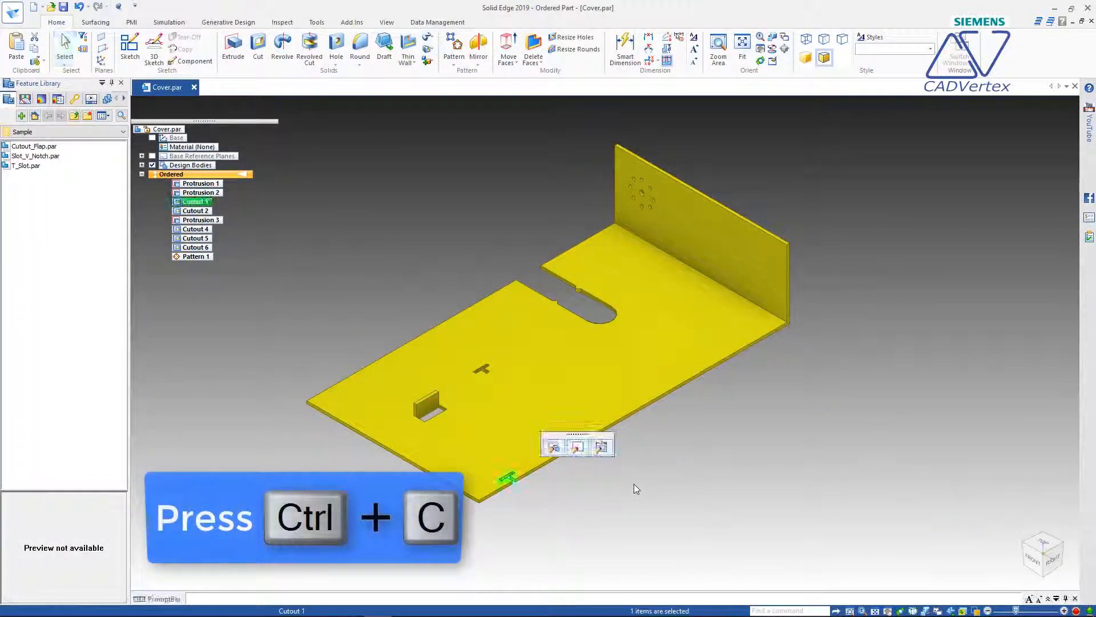
{"action": "key", "text": "ctrl+v"}
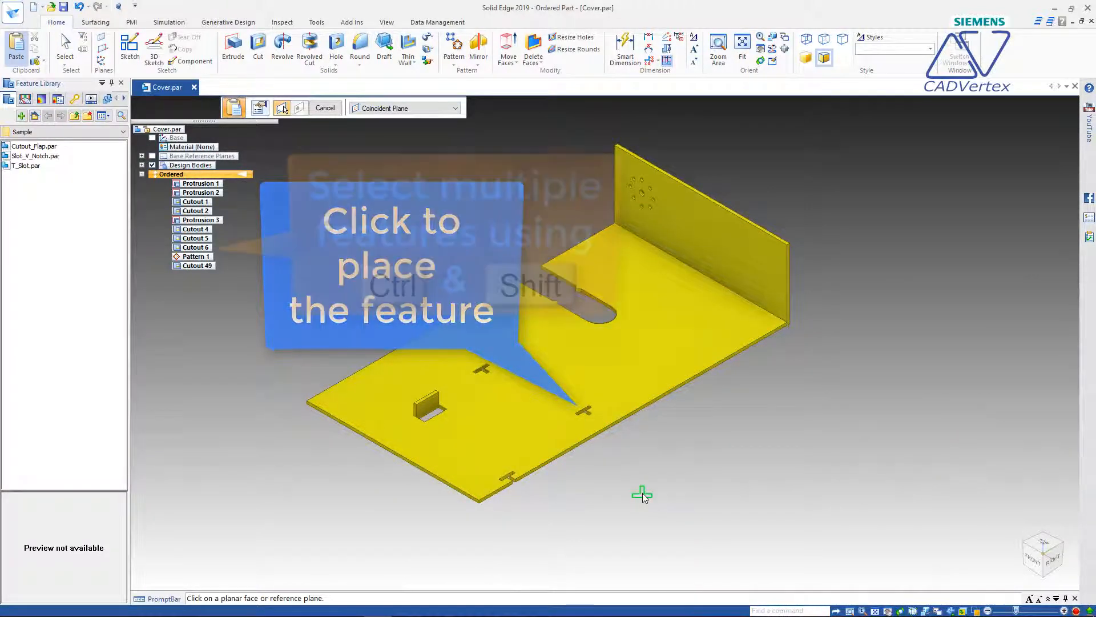
{"action": "key", "text": "Escape"}
Copy Cutout 6 and Pattern 1 from the upright wall of Cover.par and paste the hole pattern onto the base plate's top face.
{"action": "left_click", "coordinate": [204, 257]}
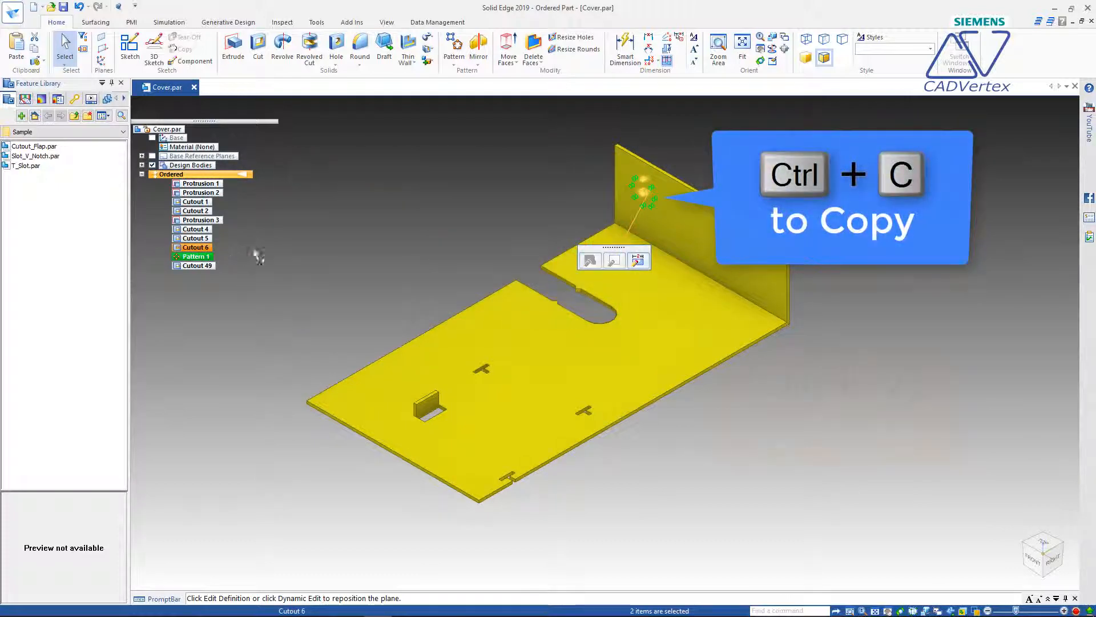
{"action": "key", "text": "ctrl+c"}
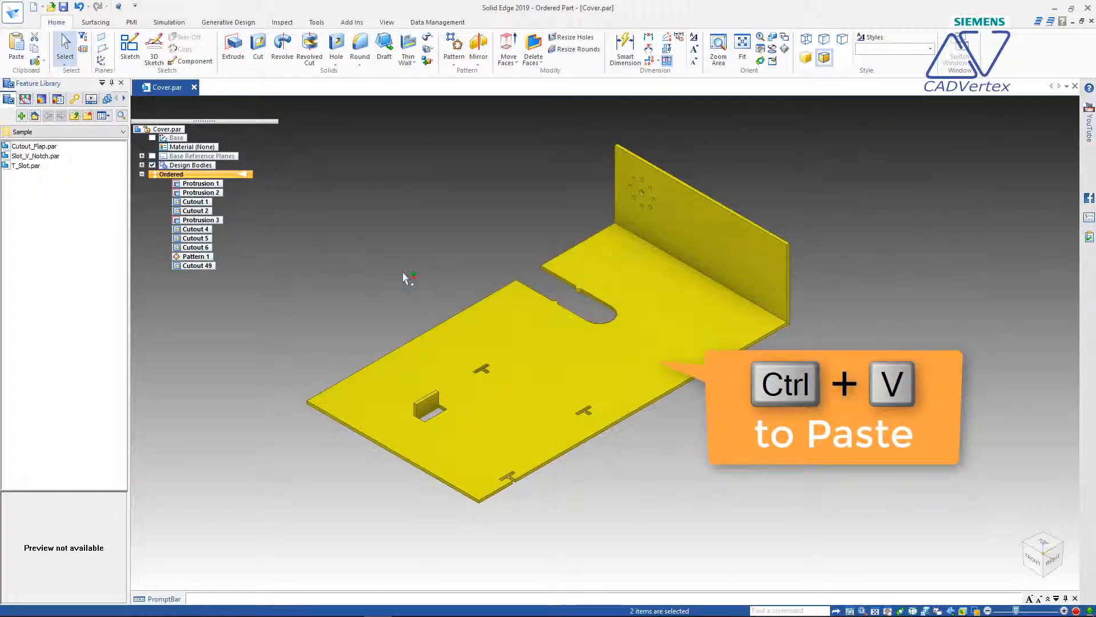
{"action": "key", "text": "ctrl+v"}
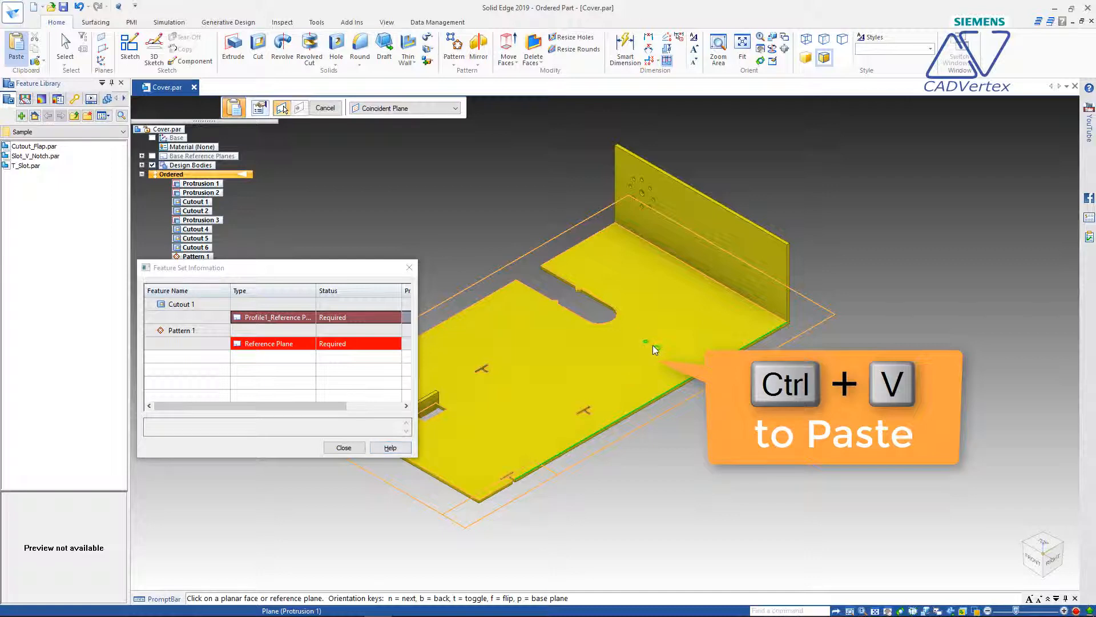
{"action": "left_click", "coordinate": [653, 345]}
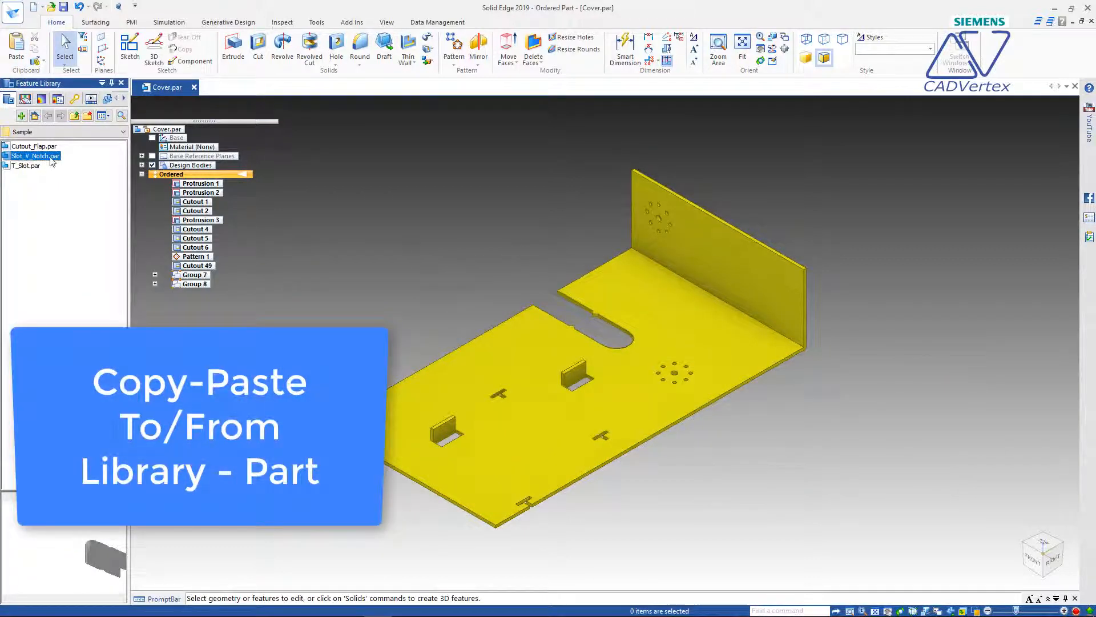
Copy Slot_V_Notch.par from the Sample feature library and paste the slot onto the base plate's top face, beside the original flap cutout.
{"action": "right_click", "coordinate": [52, 161]}
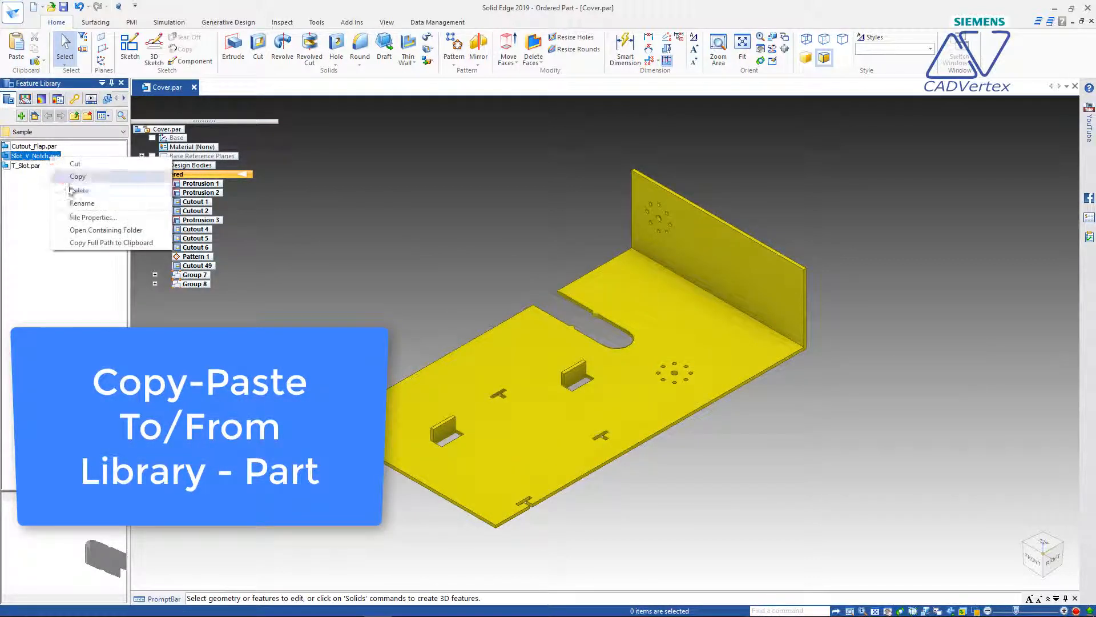
{"action": "left_click", "coordinate": [78, 177]}
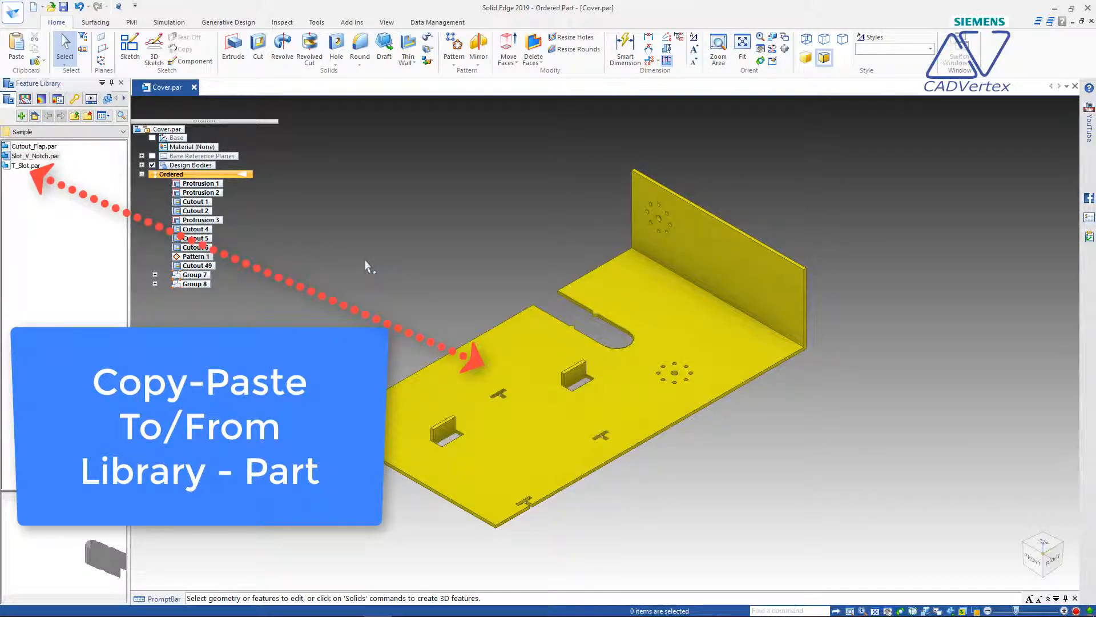
{"action": "key", "text": "ctrl+v"}
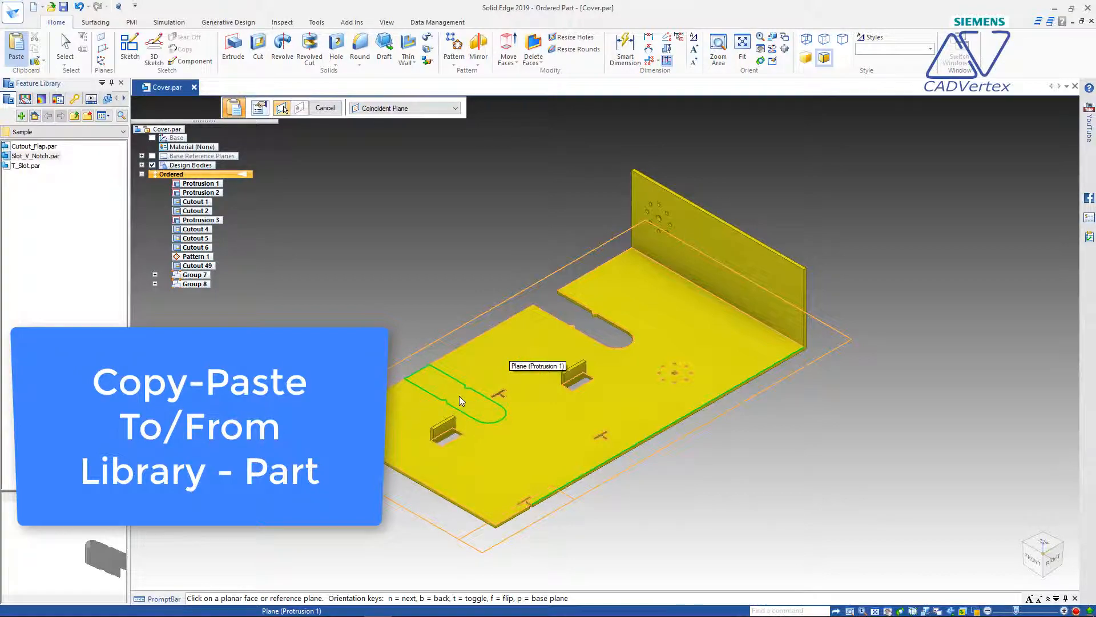
{"action": "left_click", "coordinate": [461, 401]}
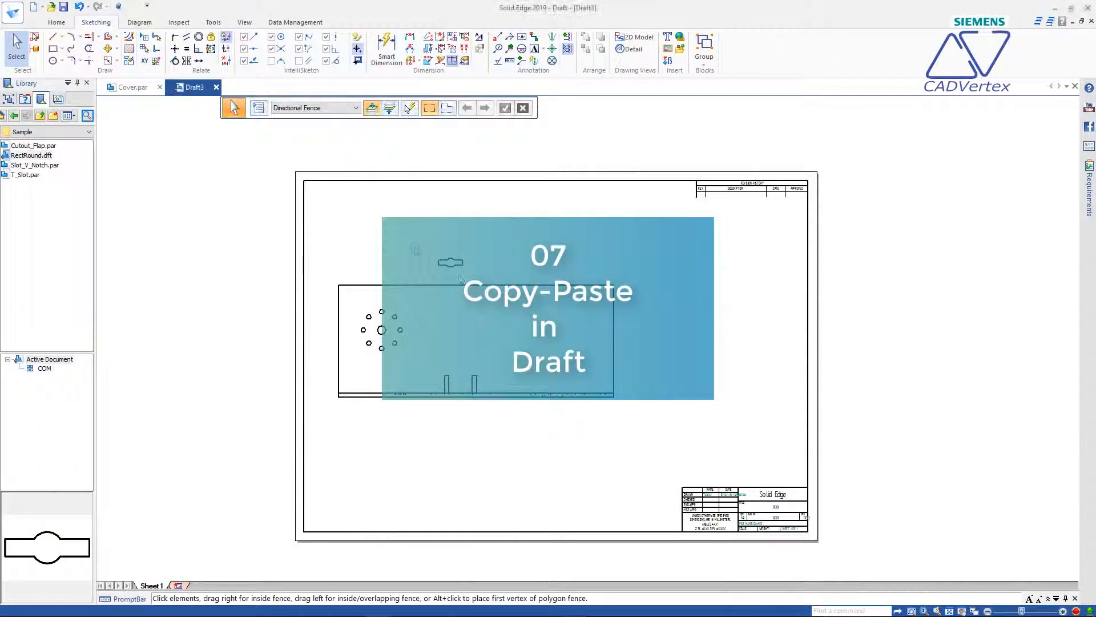
Copy the round-centred slot profile above the cover view and paste four copies inside the view in a two-by-two arrangement.
{"action": "scroll", "coordinate": [415, 250], "scroll_direction": "up", "scroll_amount": 4}
{"action": "left_click_drag", "start_coordinate": [448, 270], "coordinate": [545, 309]}
{"action": "key", "text": "ctrl+c"}
{"action": "scroll", "coordinate": [543, 440], "scroll_direction": "down", "scroll_amount": 3}
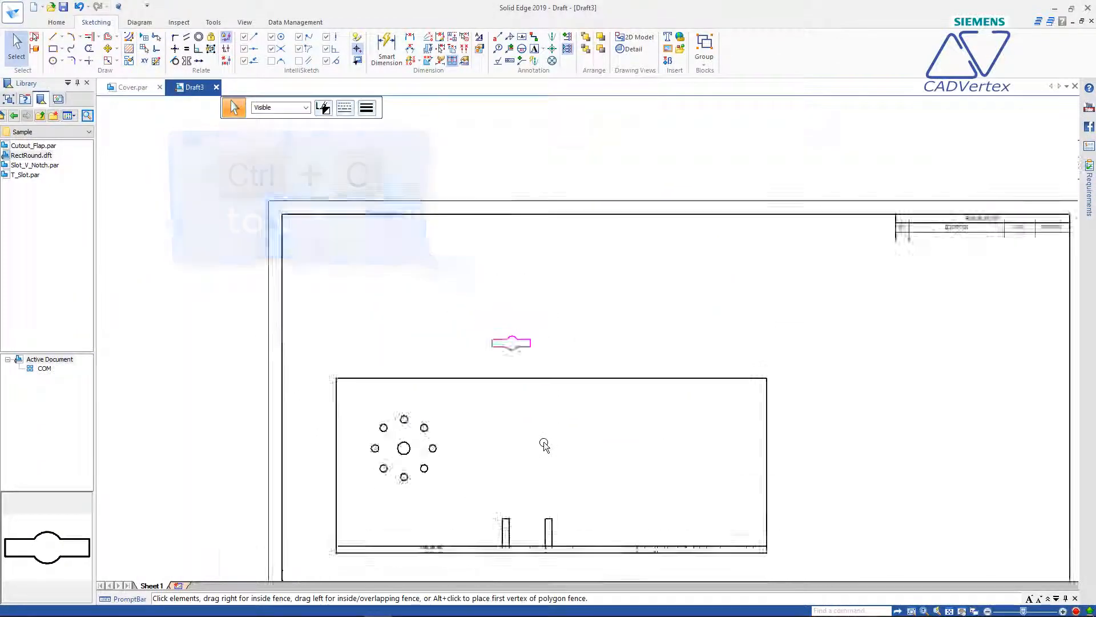
{"action": "scroll", "coordinate": [543, 445], "scroll_direction": "up", "scroll_amount": 3}
{"action": "key", "text": "ctrl+v"}
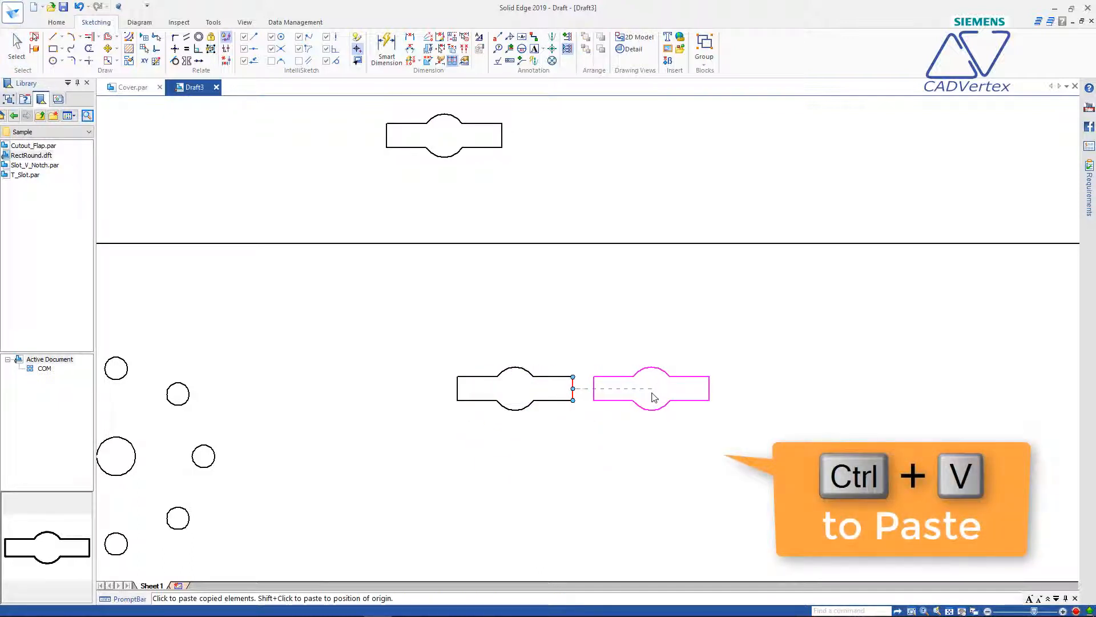
{"action": "left_click", "coordinate": [655, 398]}
{"action": "left_click", "coordinate": [655, 451]}
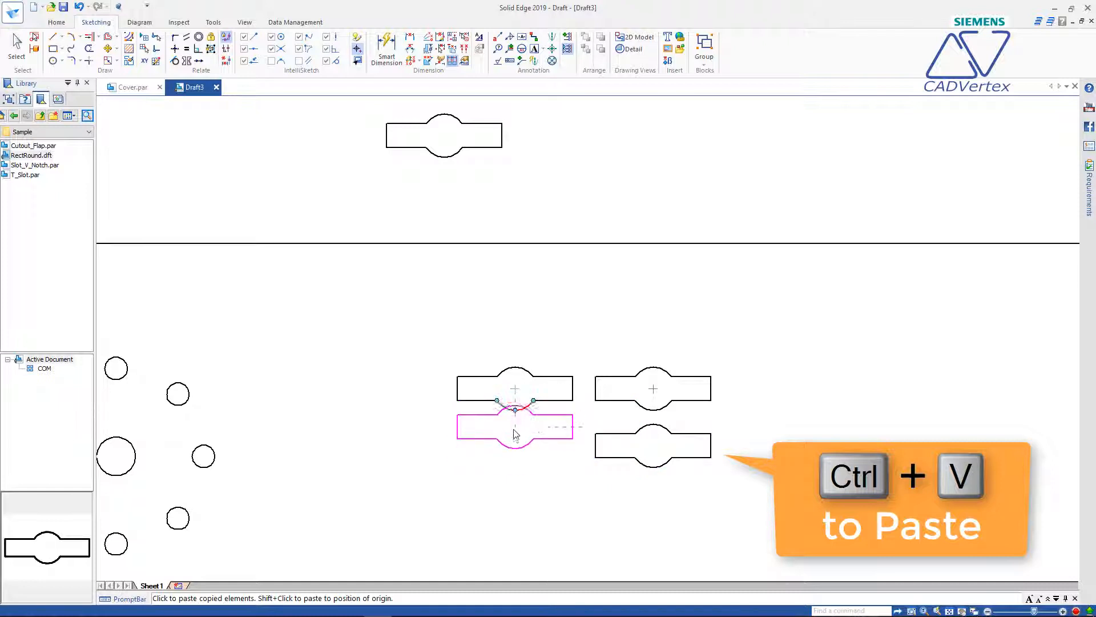
{"action": "left_click", "coordinate": [516, 447]}
{"action": "key", "text": "Escape"}
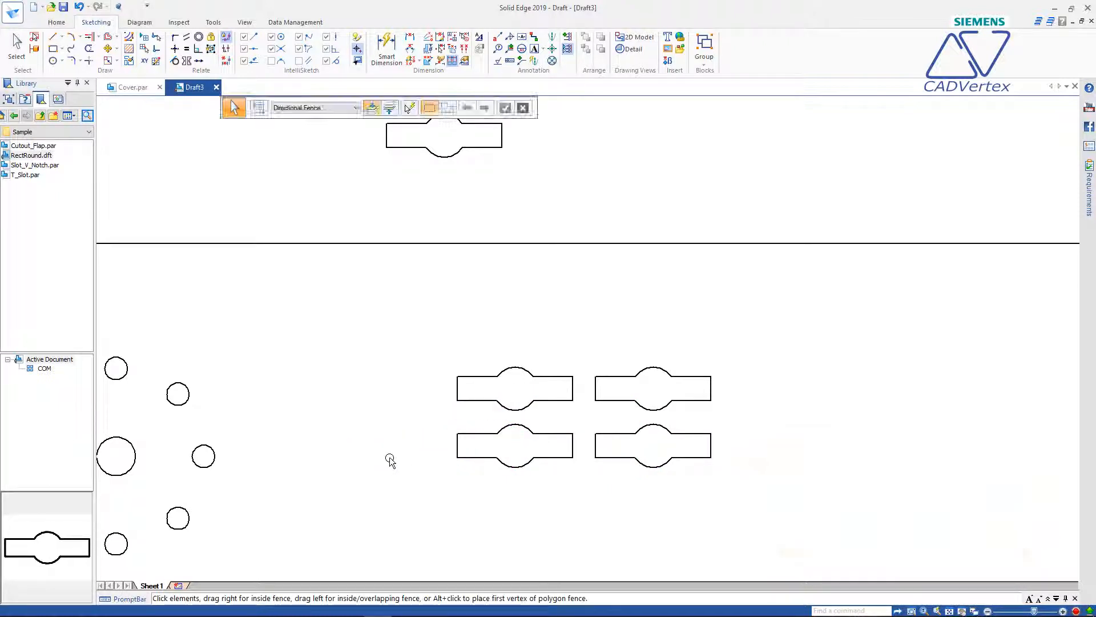
Place two copies of the RectRound.dft library profile beside the two-by-two group inside the view, forming a third column.
{"action": "scroll", "coordinate": [400, 439], "scroll_direction": "down", "scroll_amount": 2}
{"action": "left_click_drag", "start_coordinate": [371, 220], "coordinate": [474, 289]}
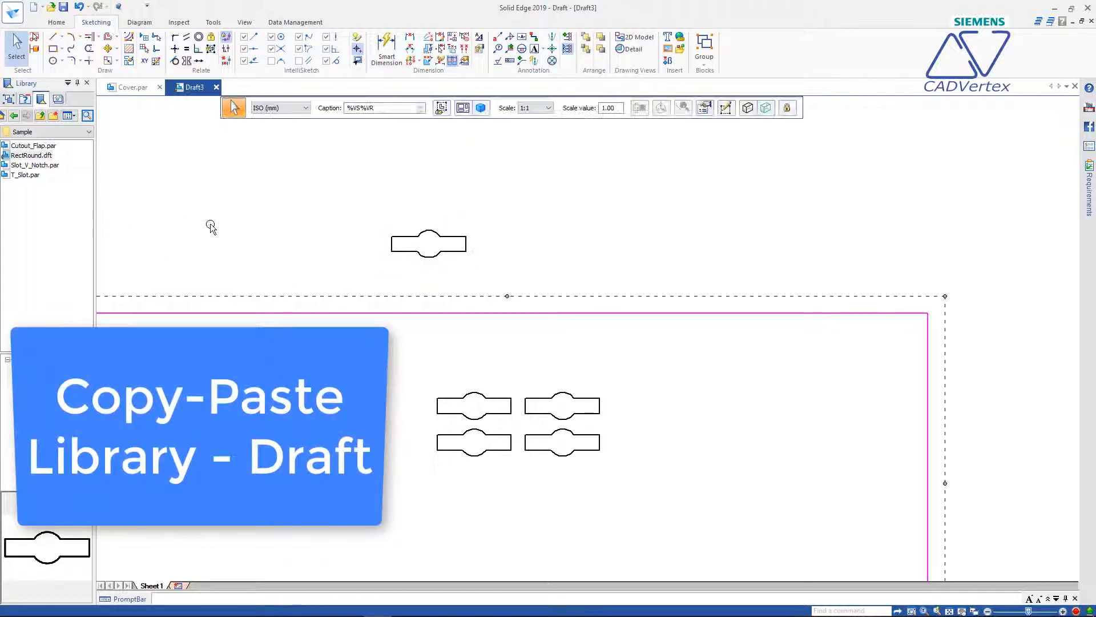
{"action": "left_click", "coordinate": [246, 221]}
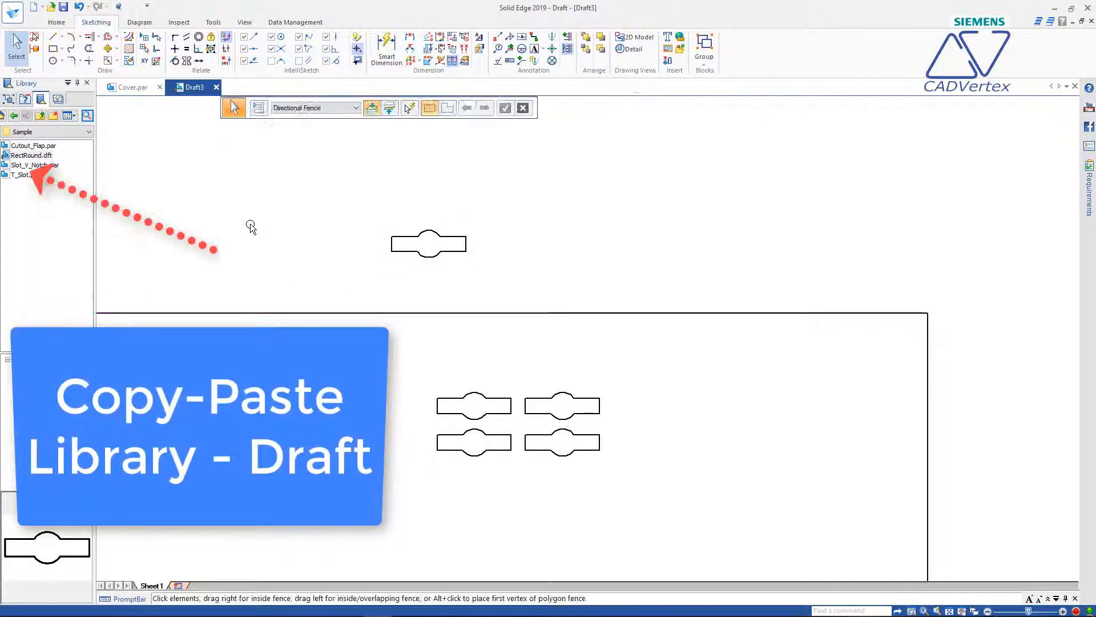
{"action": "left_click", "coordinate": [27, 158]}
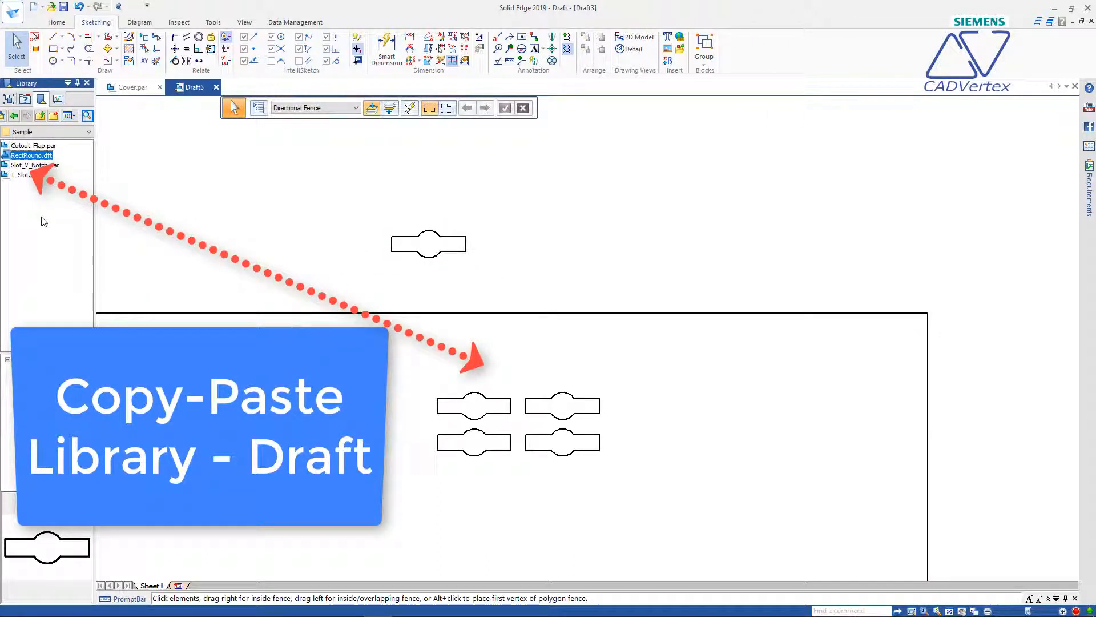
{"action": "left_click_drag", "start_coordinate": [483, 287], "coordinate": [547, 282]}
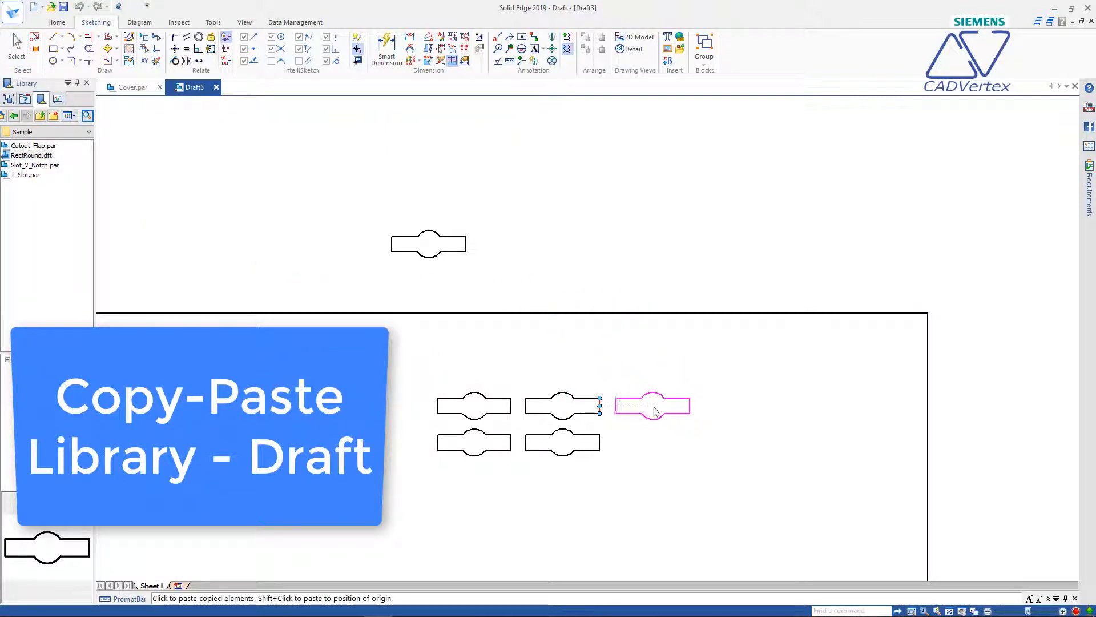
{"action": "left_click", "coordinate": [655, 411]}
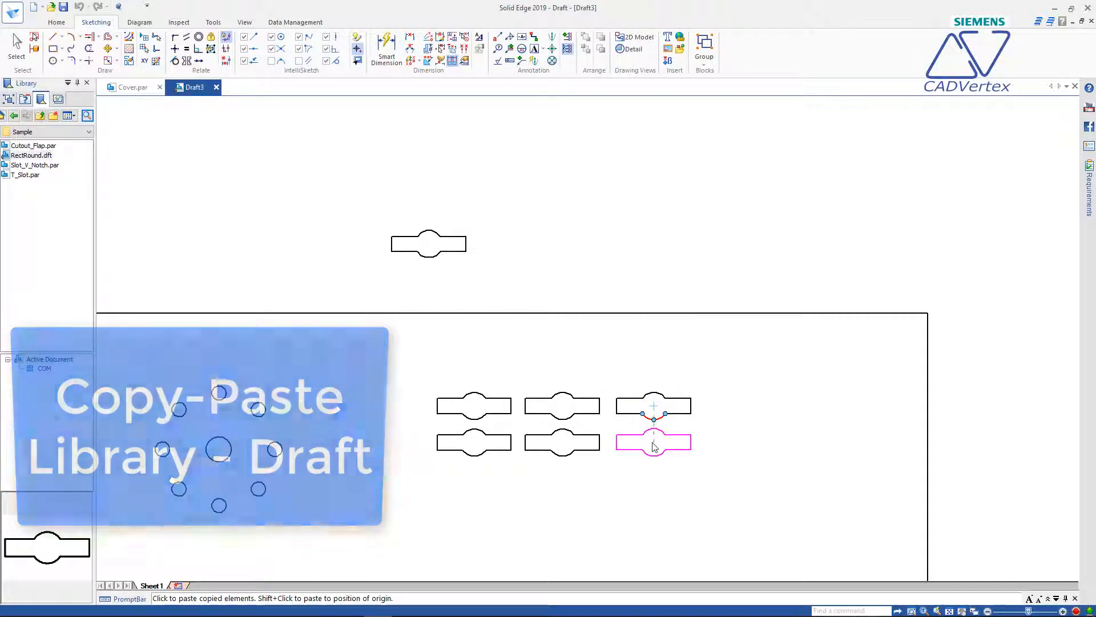
{"action": "left_click", "coordinate": [654, 446]}
{"action": "right_click", "coordinate": [622, 502]}
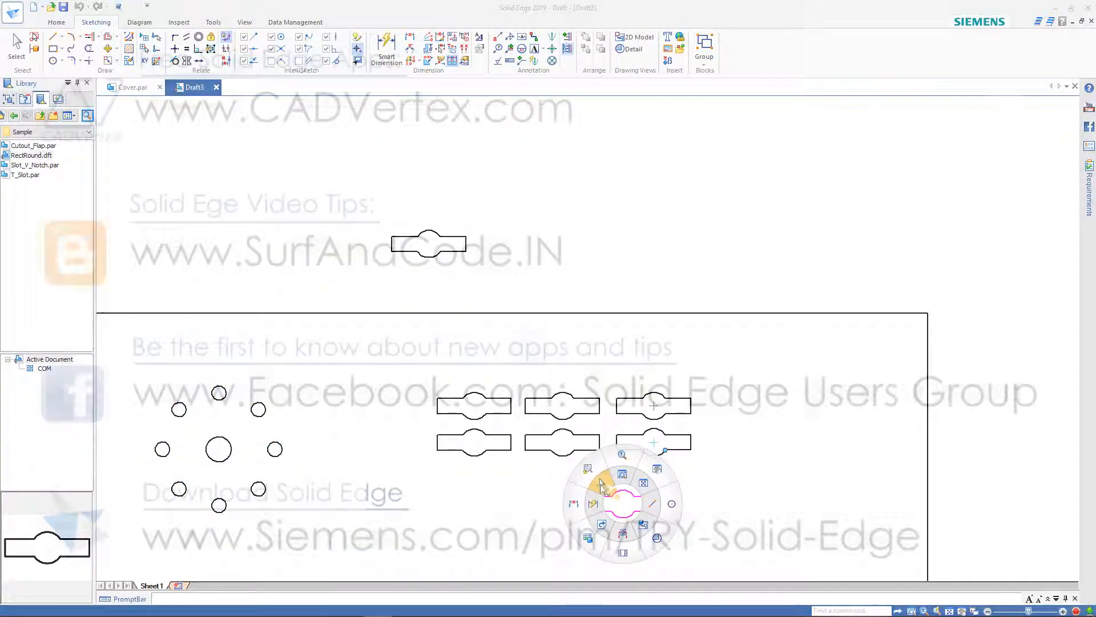